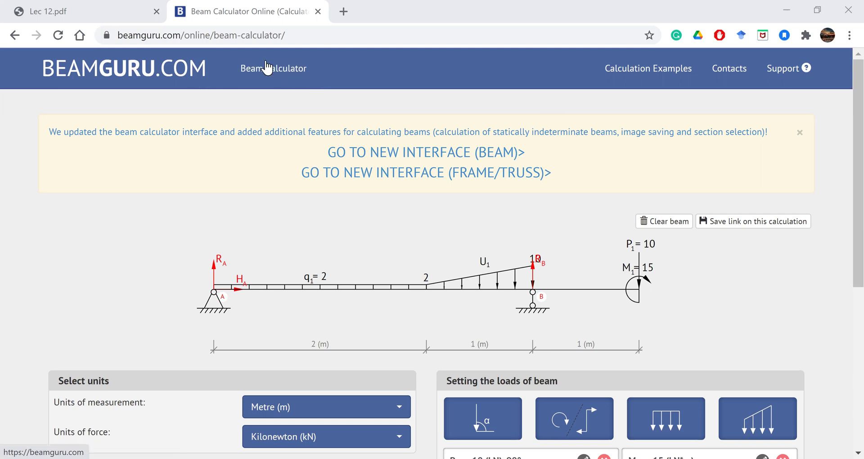
Clear the sample beam, removing all of its supports and loads.
left_click(280, 77)
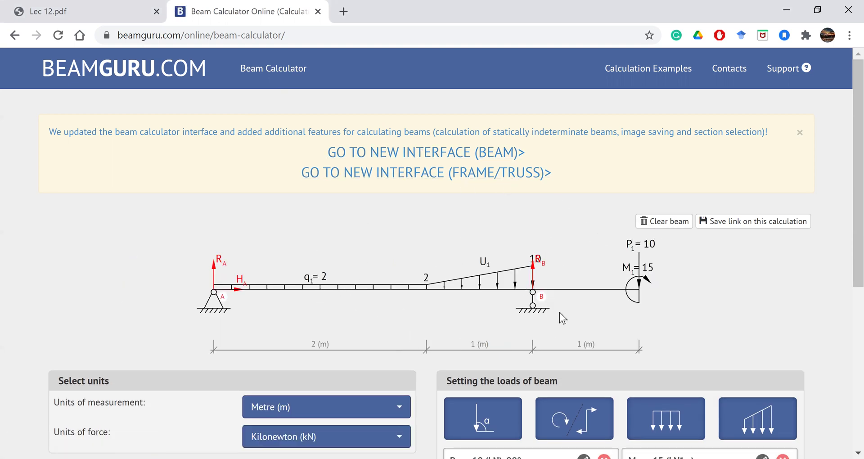
left_click(678, 228)
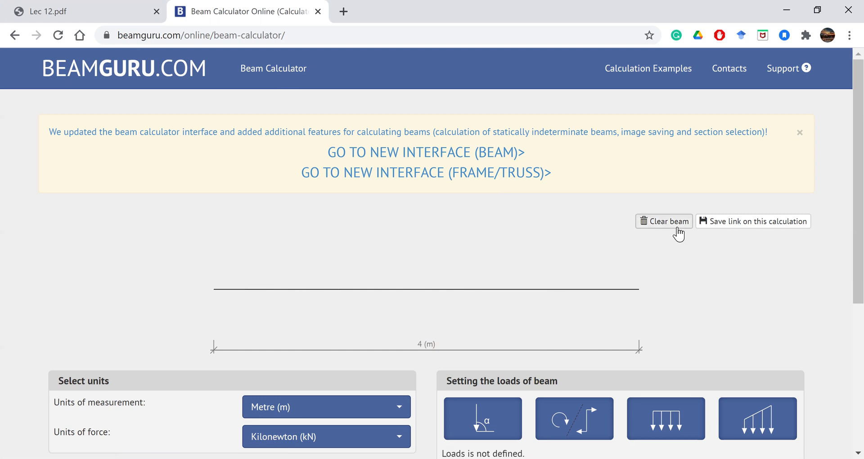
scroll(514, 328, "down", 2)
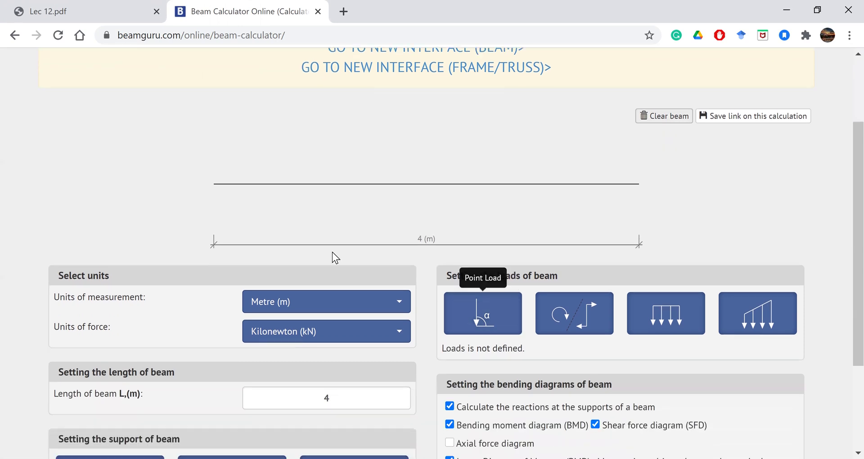
Select Metre (m) as the beam's unit of measurement.
double_click(356, 395)
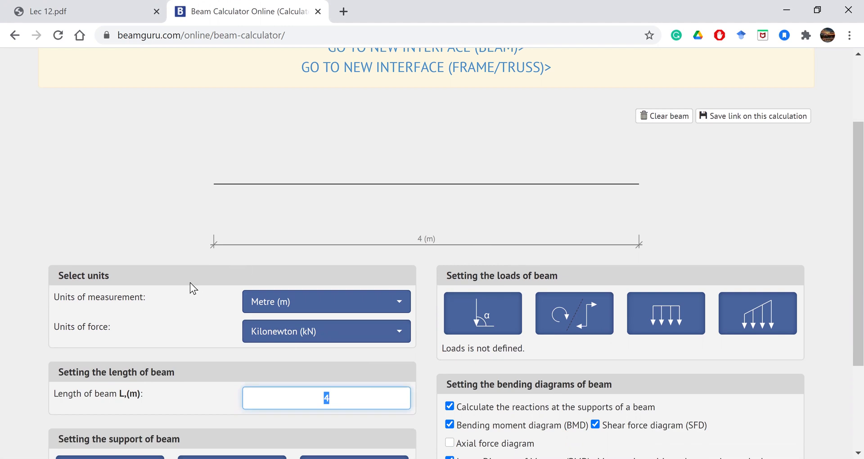
left_click_drag(59, 276, 104, 275)
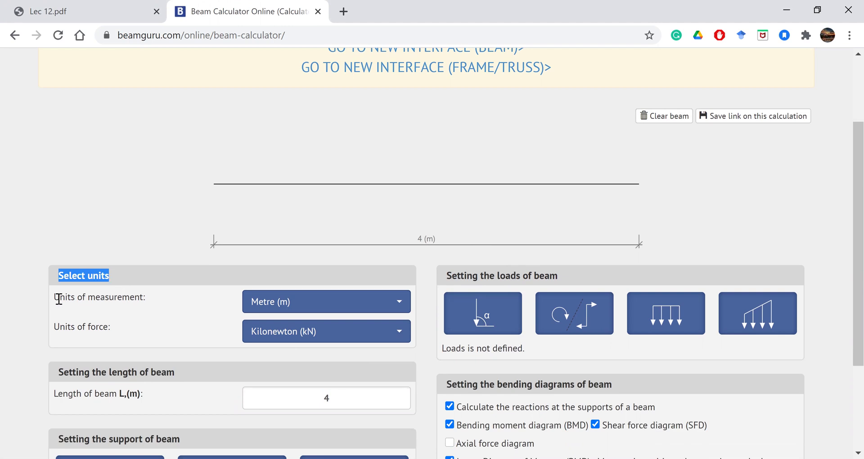
left_click_drag(54, 298, 145, 297)
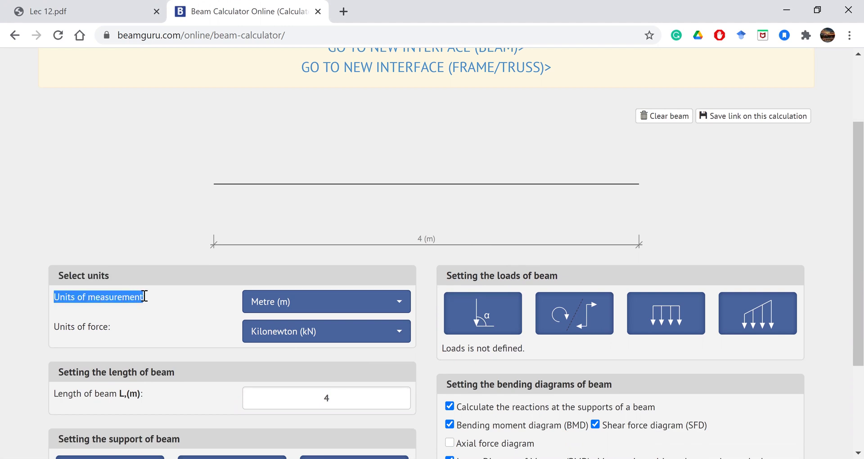
left_click(341, 307)
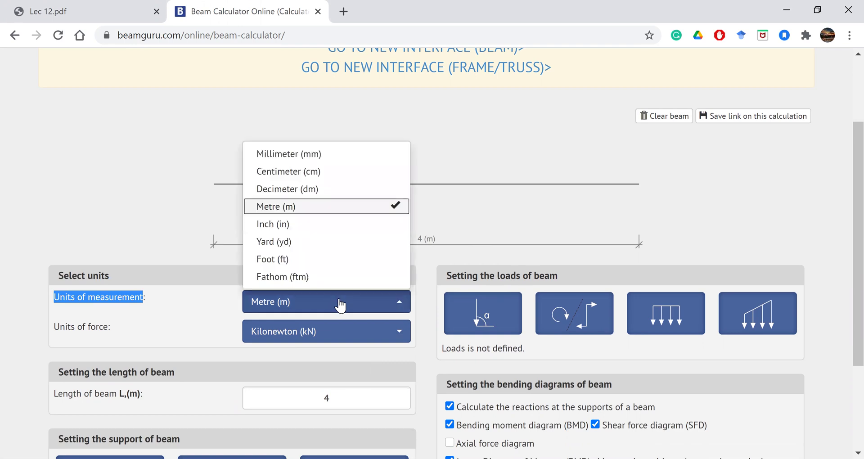
left_click(311, 208)
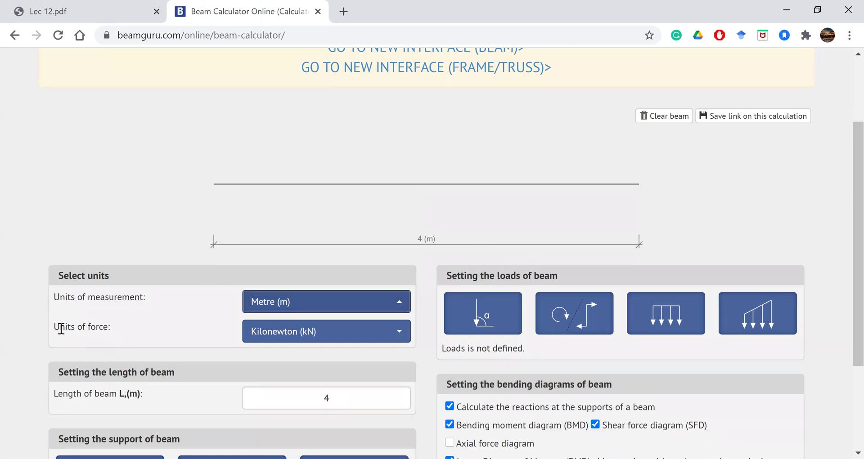
left_click_drag(61, 329, 249, 326)
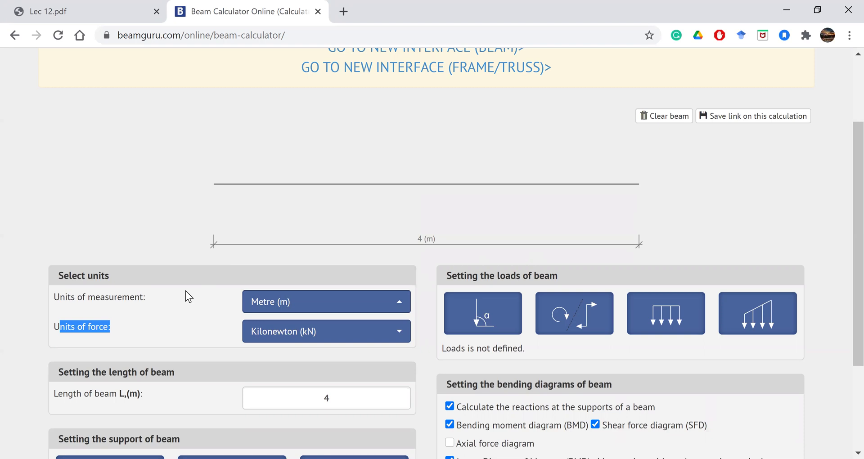
Set the length of the beam to 3 m.
scroll(190, 302, "down", 1)
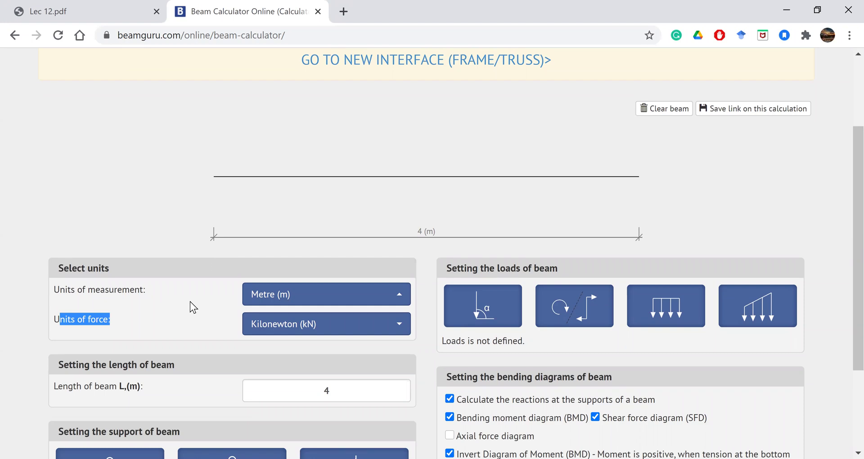
scroll(190, 302, "down", 1)
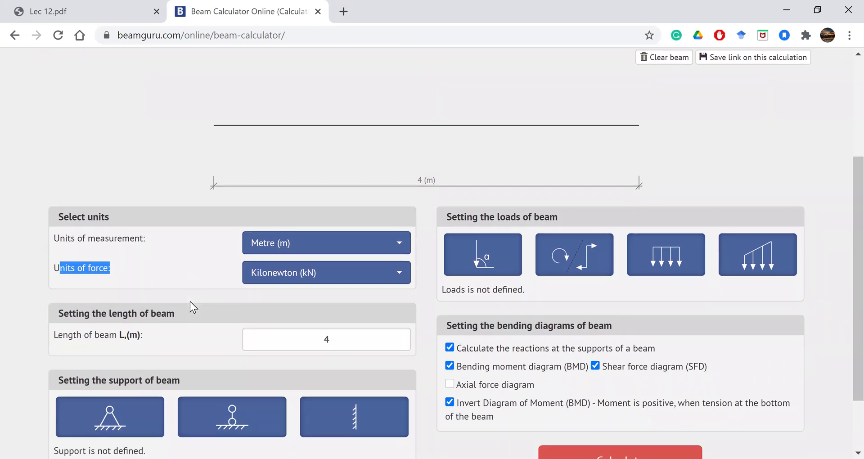
scroll(190, 301, "down", 1)
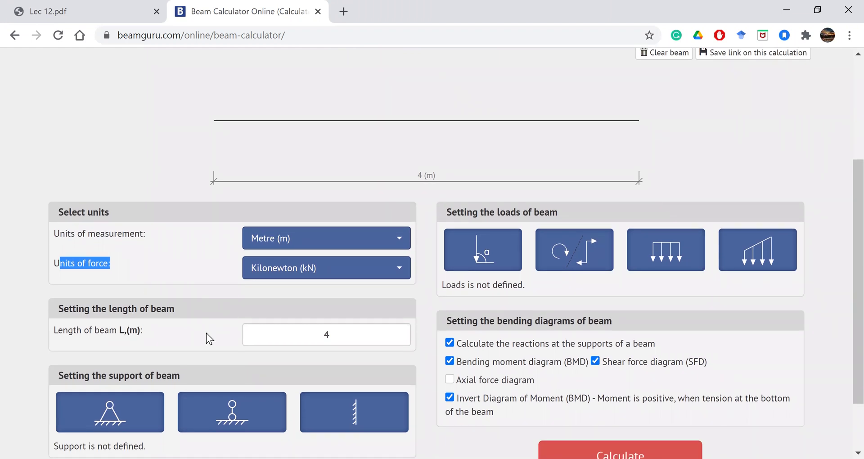
double_click(357, 332)
type("3")
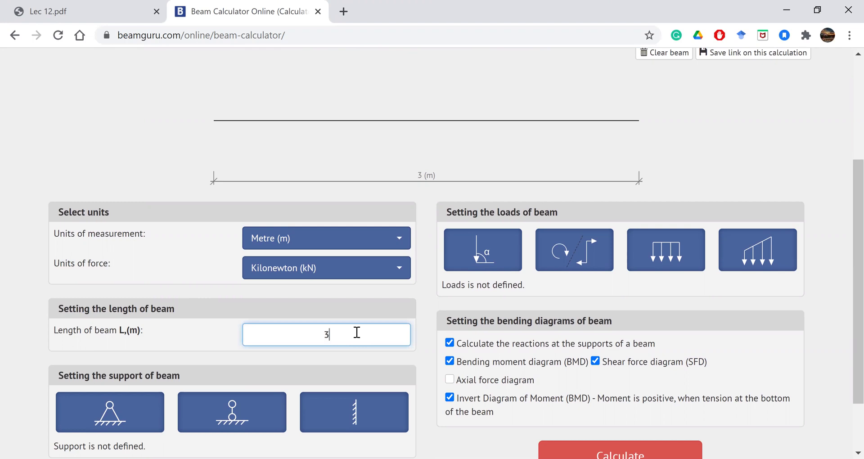
left_click(196, 272)
Add a roller support on the left end of the beam.
scroll(186, 302, "down", 2)
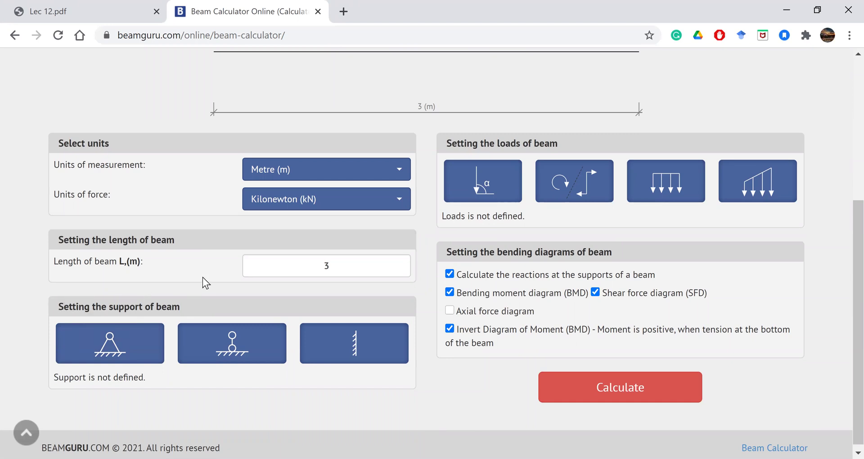
scroll(203, 277, "up", 1)
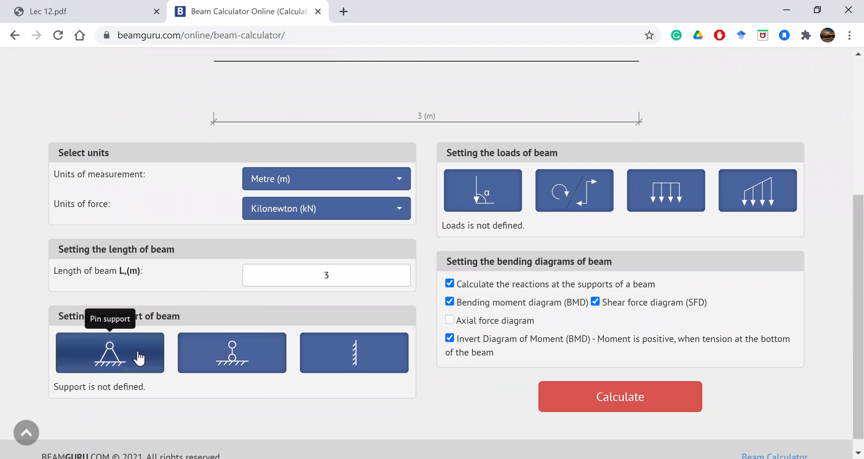
left_click(235, 356)
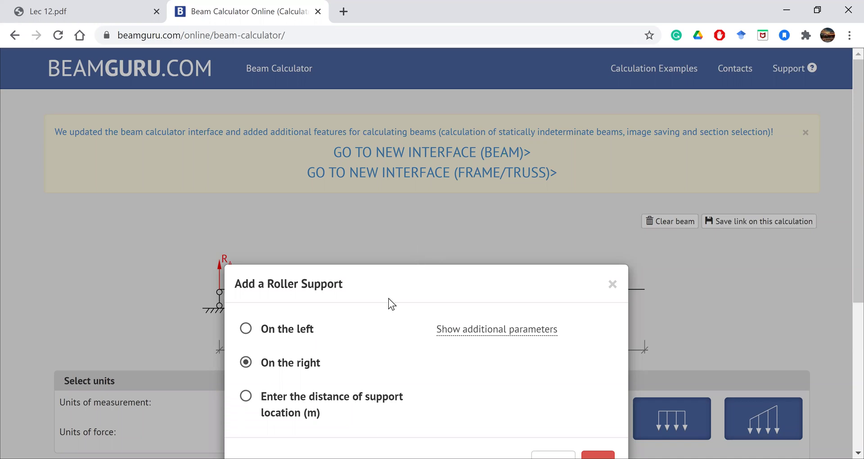
scroll(414, 376, "down", 2)
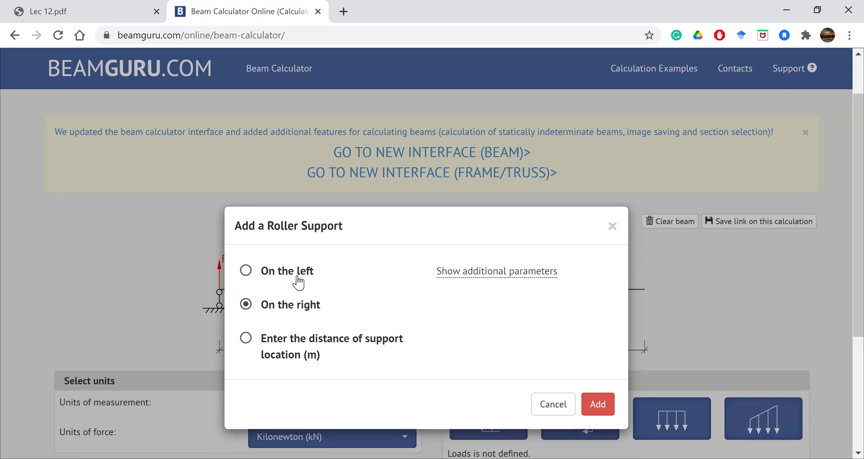
left_click(297, 281)
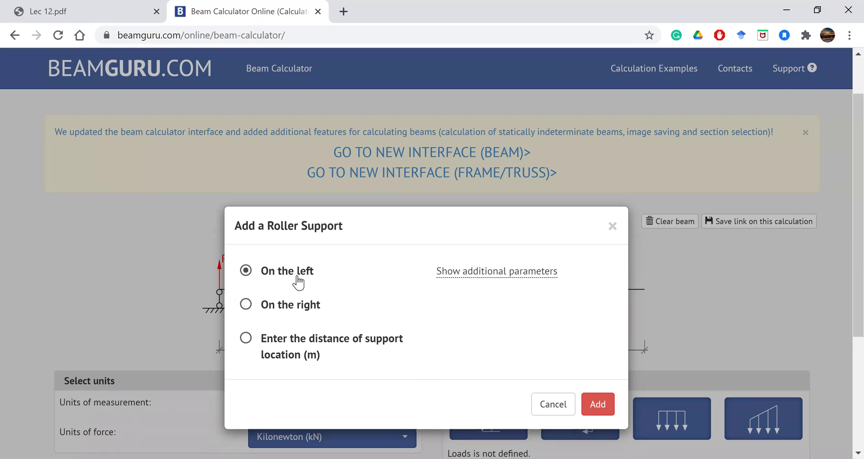
left_click(597, 406)
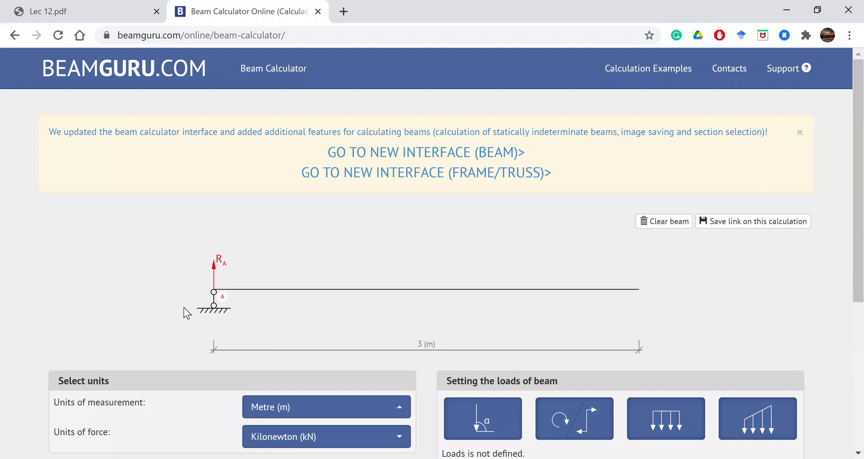
Add a pin support on the right end of the beam.
scroll(141, 310, "down", 4)
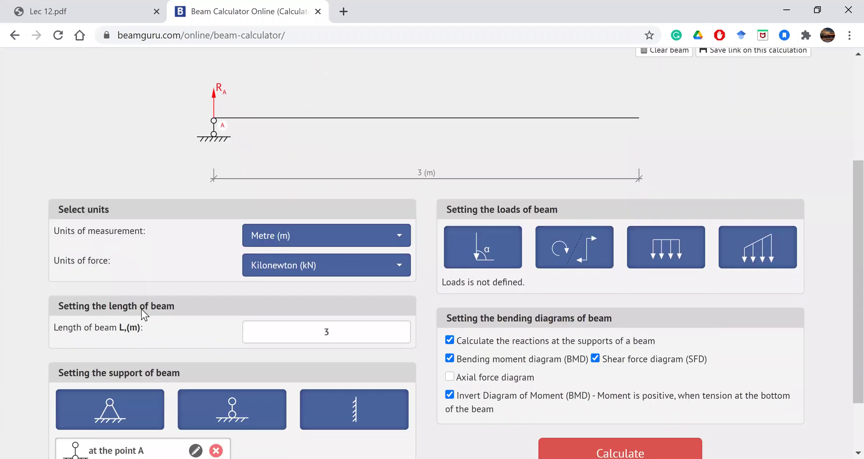
scroll(141, 309, "down", 2)
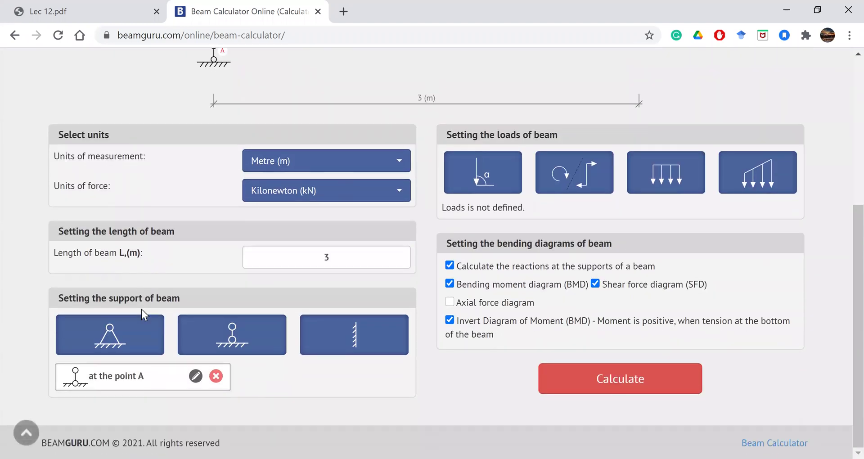
left_click(126, 335)
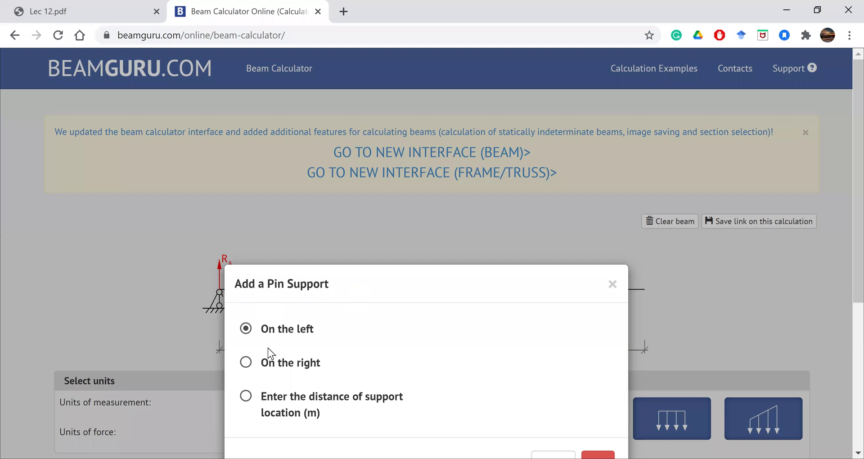
left_click(246, 362)
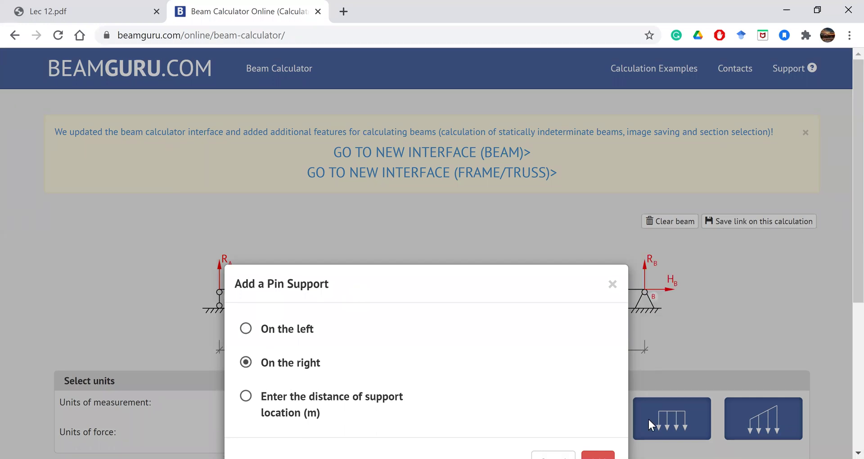
scroll(648, 417, "down", 1)
left_click(609, 421)
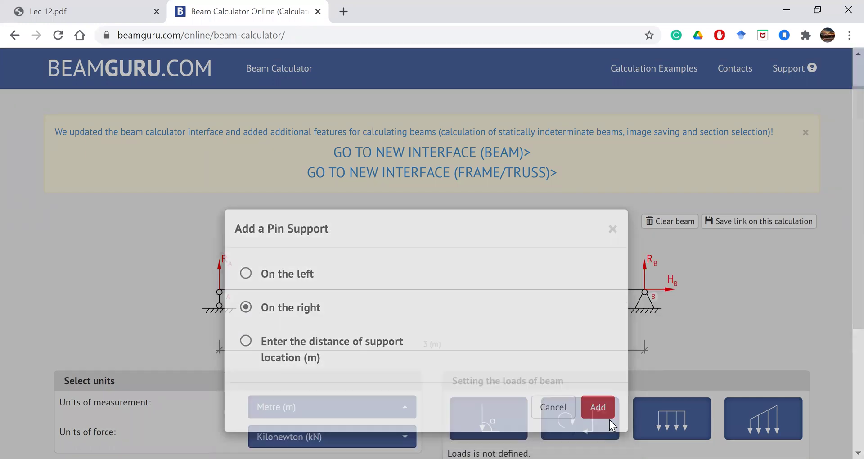
Start adding a point load to the beam and set its location to 1.5 m.
scroll(384, 320, "down", 2)
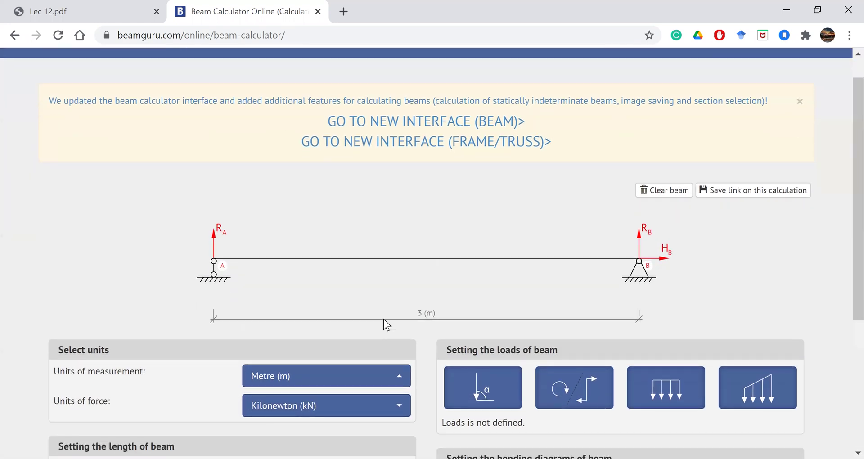
scroll(383, 319, "down", 3)
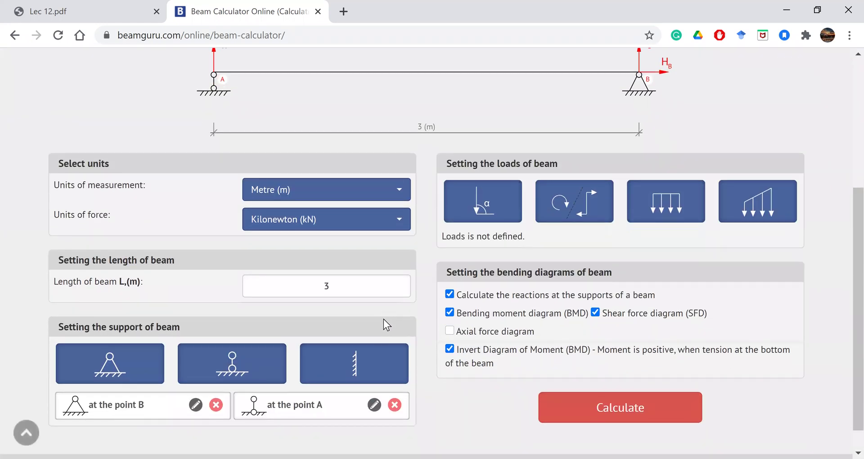
scroll(383, 319, "down", 1)
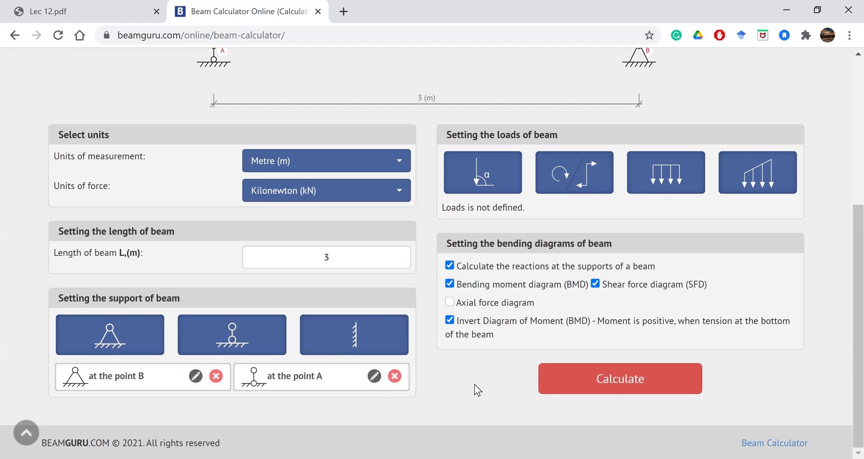
scroll(475, 384, "up", 1)
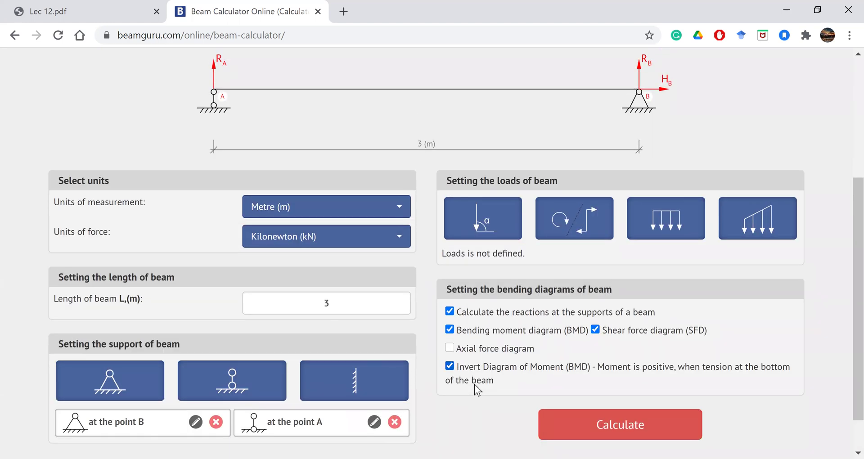
scroll(477, 390, "up", 1)
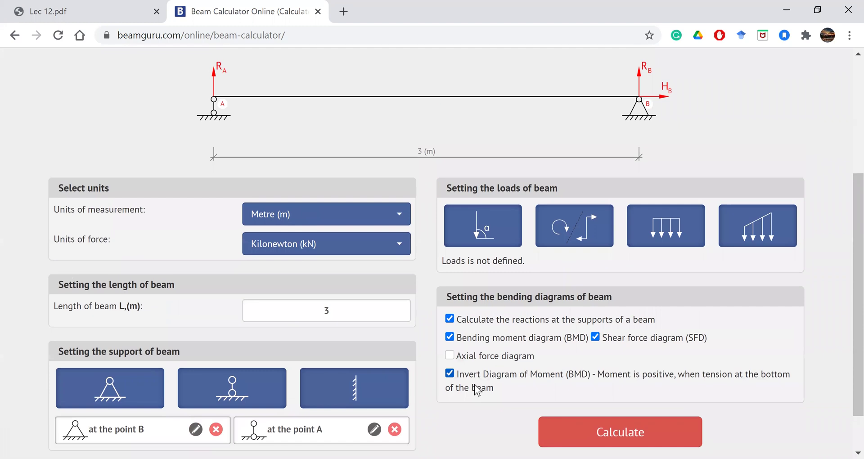
scroll(474, 377, "down", 1)
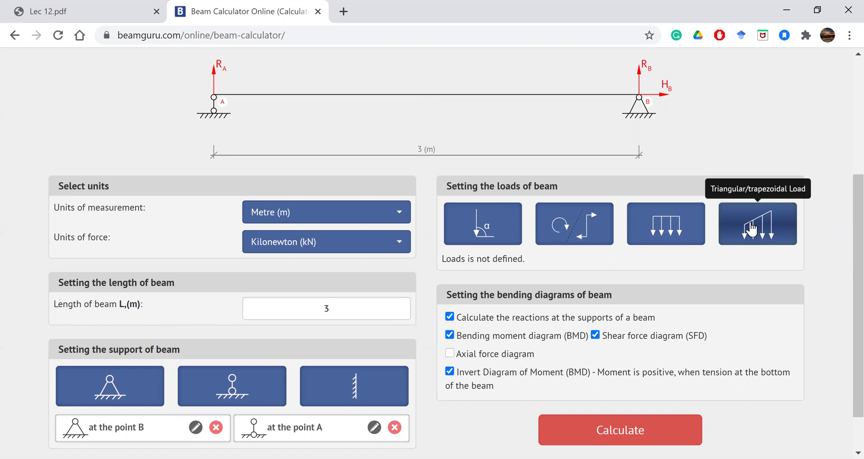
left_click(485, 231)
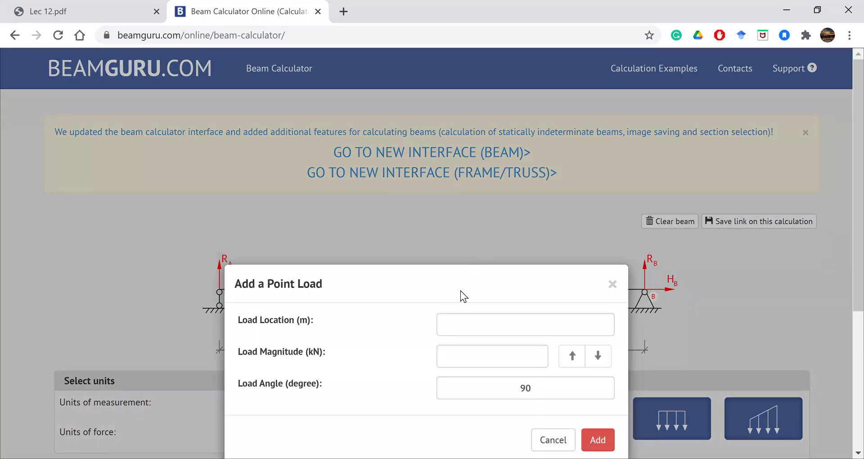
left_click(461, 328)
type("10")
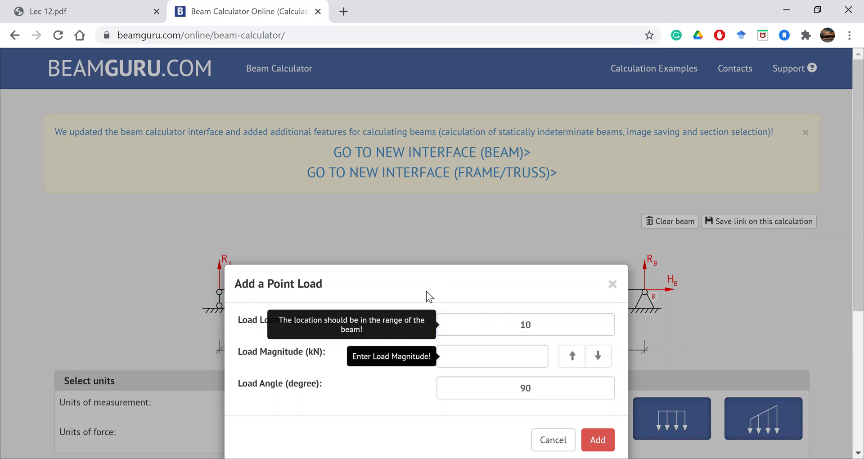
left_click(532, 323)
left_click_drag(531, 323, 445, 320)
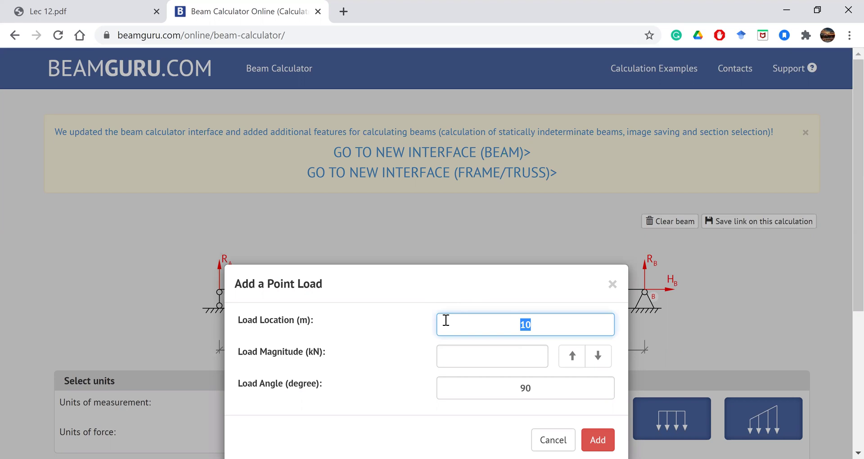
type("1.5")
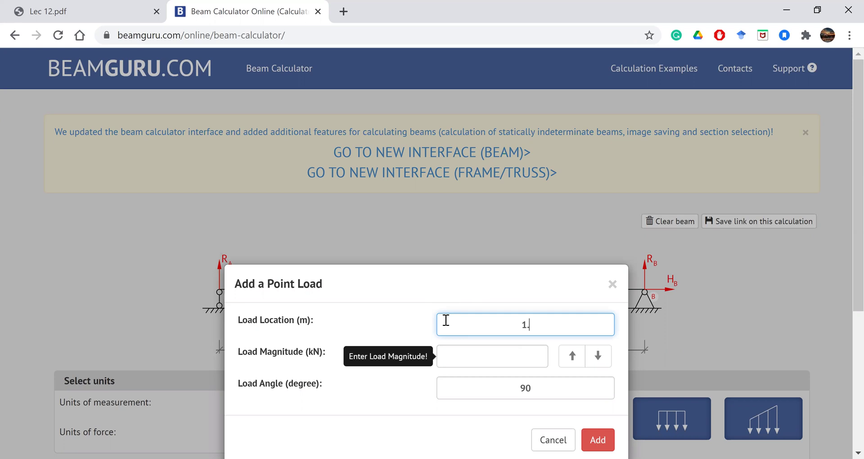
Set the point load's magnitude to 10 kN directed downwards (-10).
left_click(455, 353)
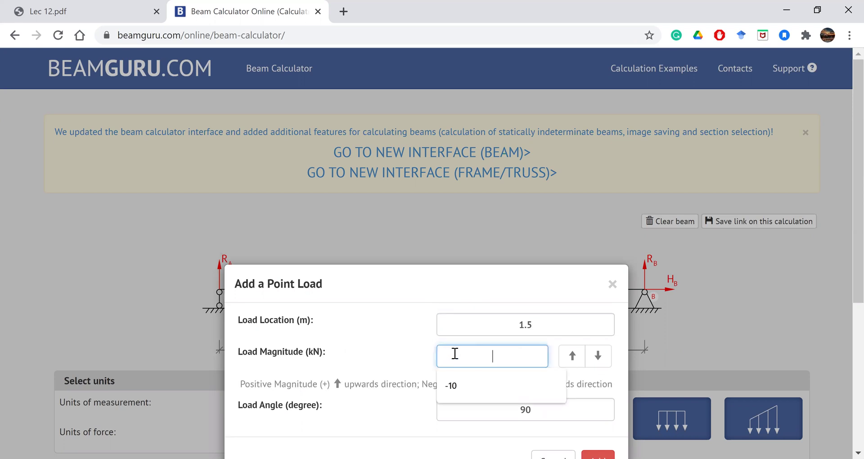
type("-10")
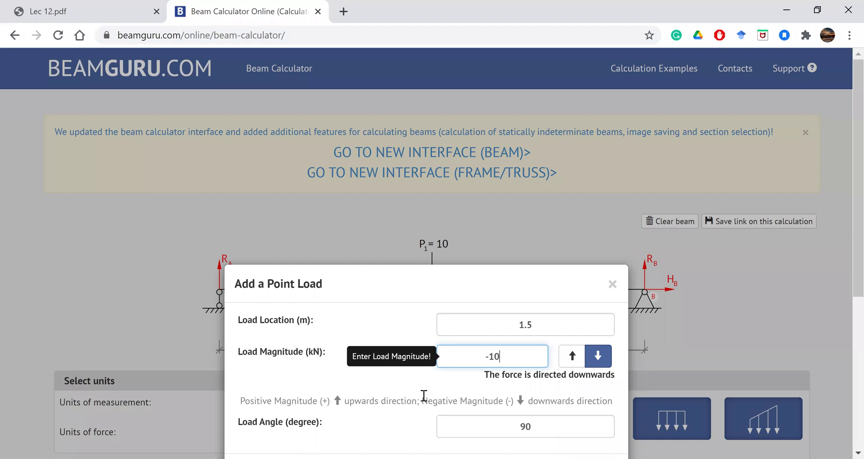
left_click_drag(500, 357, 494, 357)
key("ctrl+a")
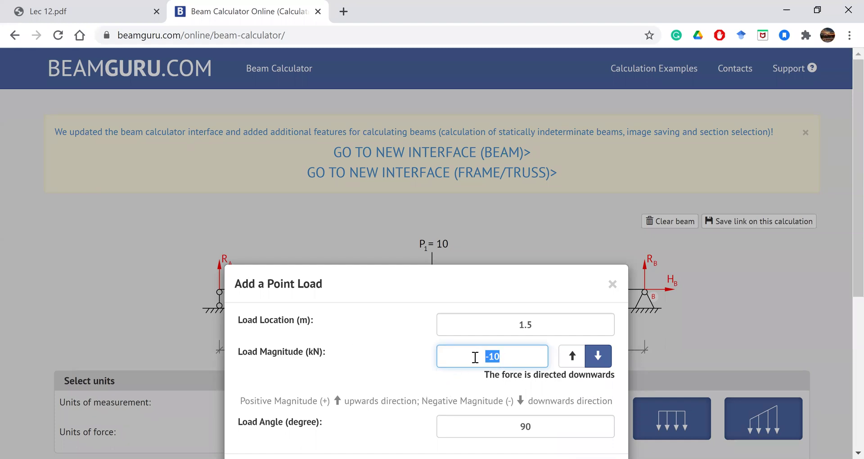
key("BackSpace")
type("10")
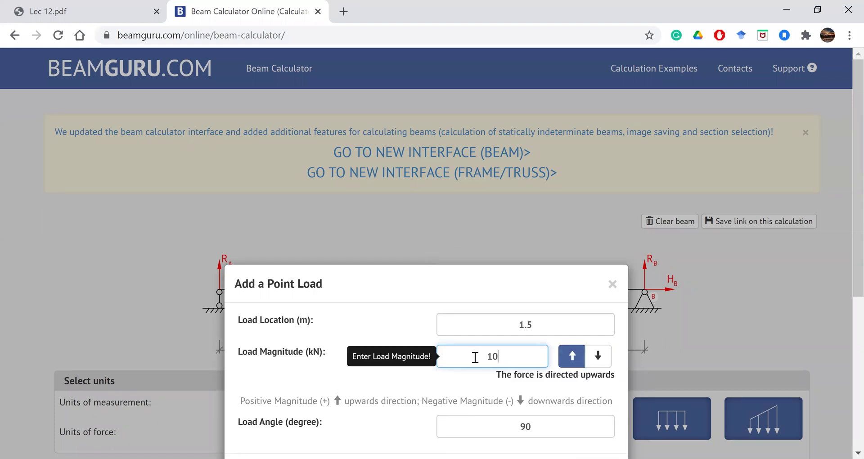
left_click(598, 356)
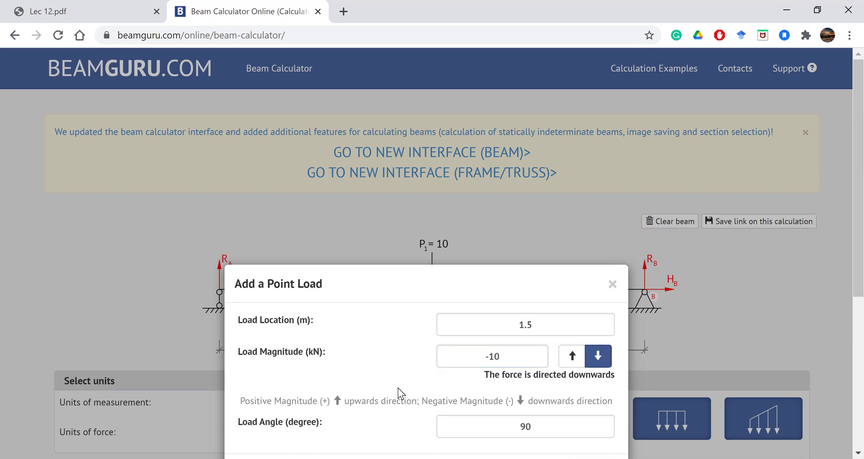
Set the load angle to 45 degrees and add the point load to the beam.
scroll(398, 388, "down", 2)
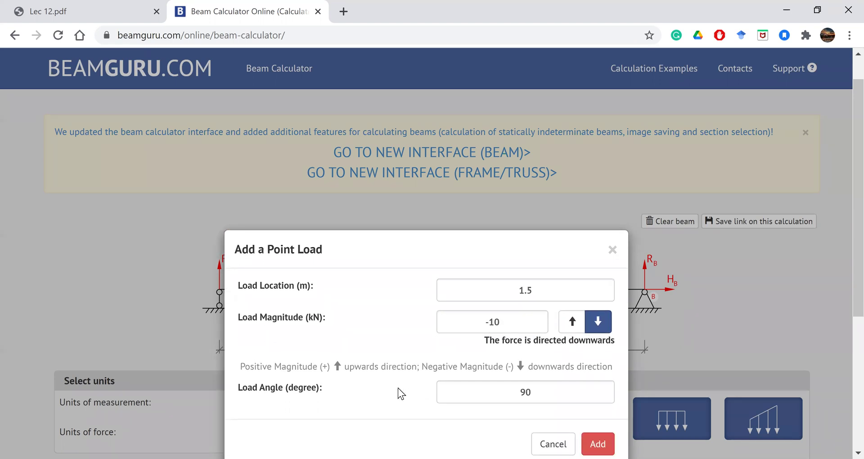
double_click(547, 399)
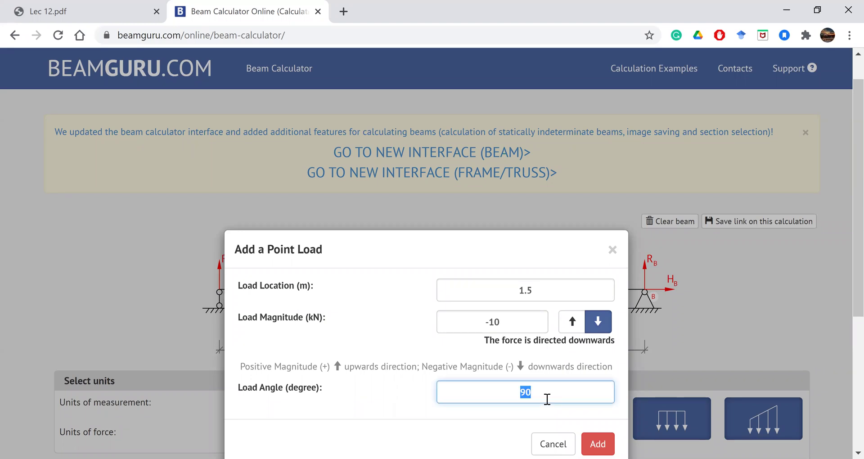
type("45")
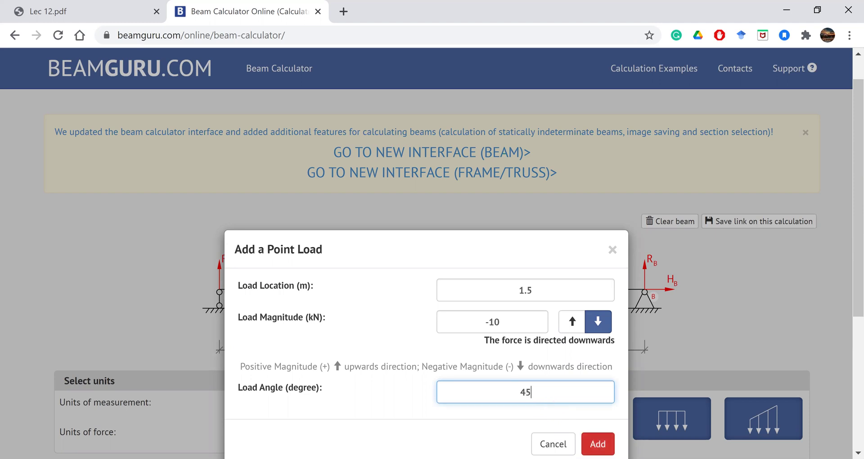
left_click(598, 444)
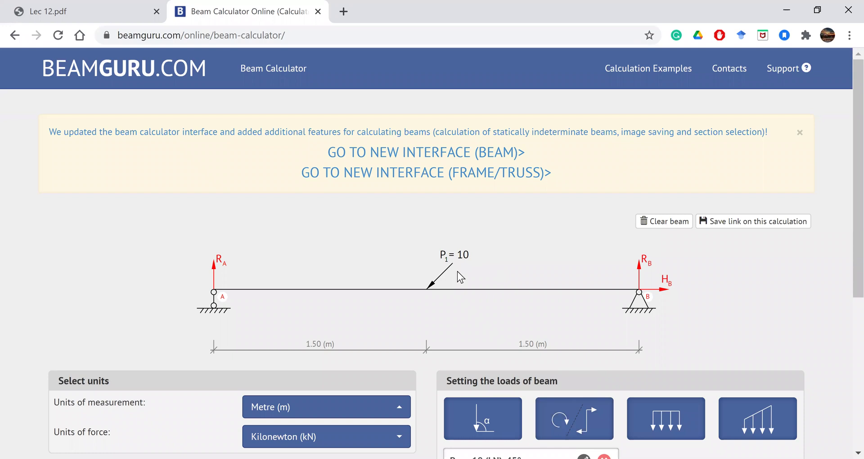
Edit the existing point load so its angle is 90 degrees and save it.
scroll(457, 272, "down", 2)
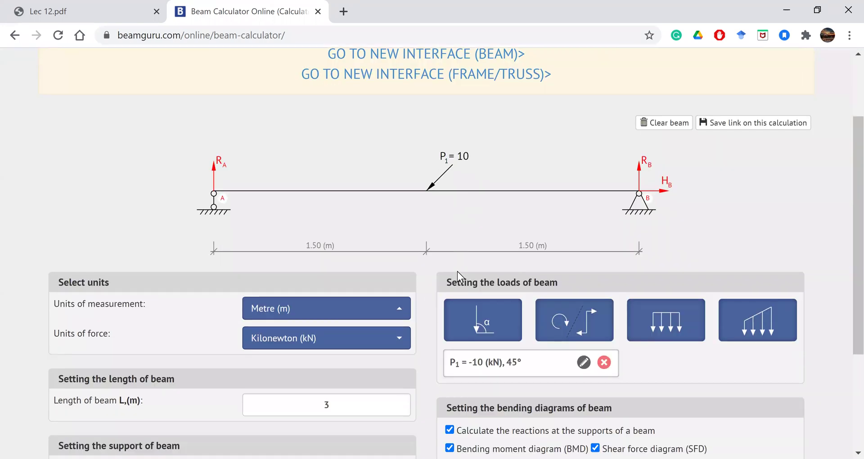
left_click(584, 363)
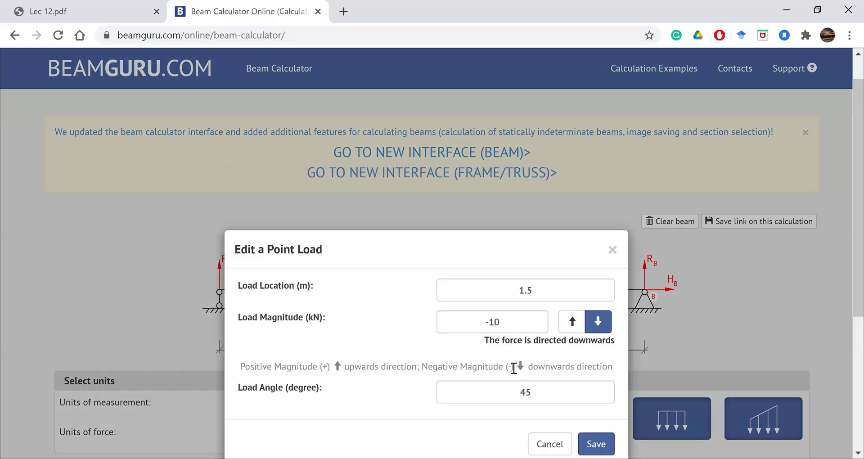
double_click(459, 391)
type("90")
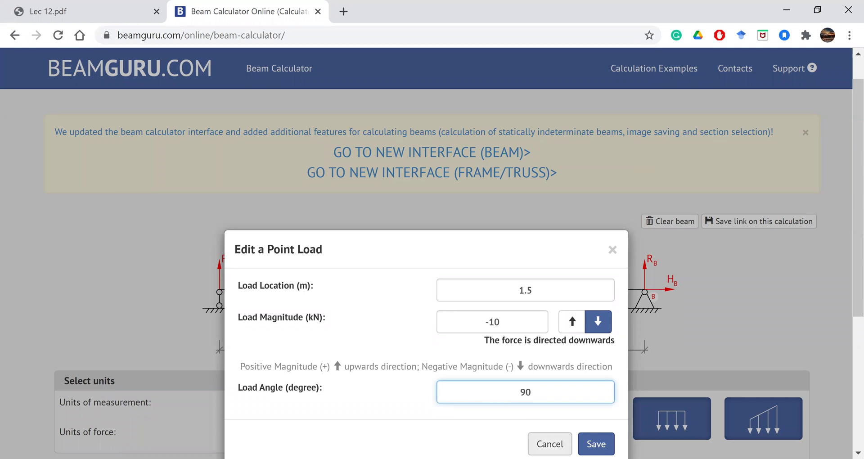
left_click(596, 443)
Add a counterclockwise bending moment of 5 kN*m at 1 m along the beam.
scroll(745, 301, "down", 3)
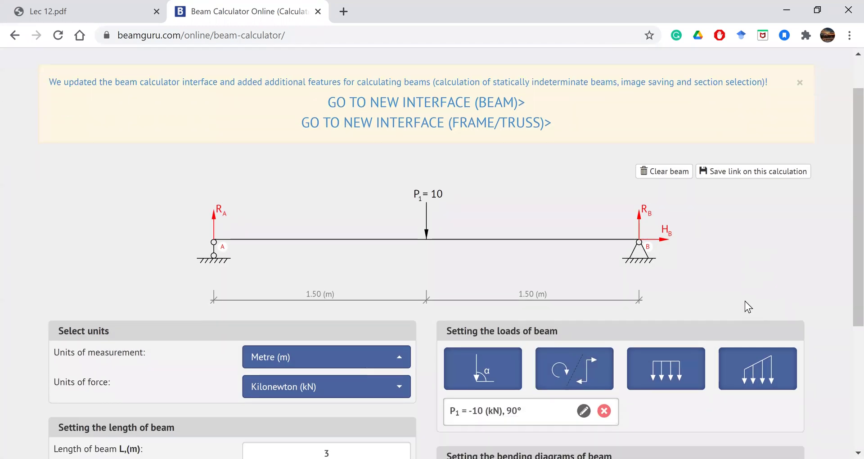
scroll(746, 308, "up", 1)
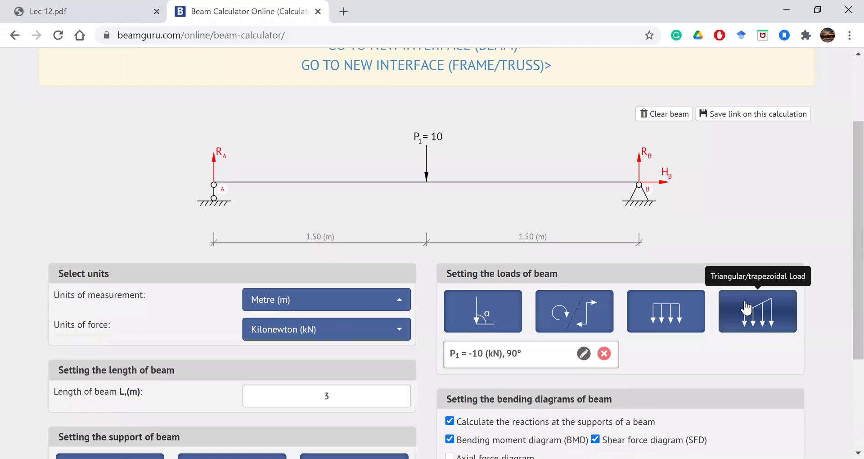
left_click(581, 312)
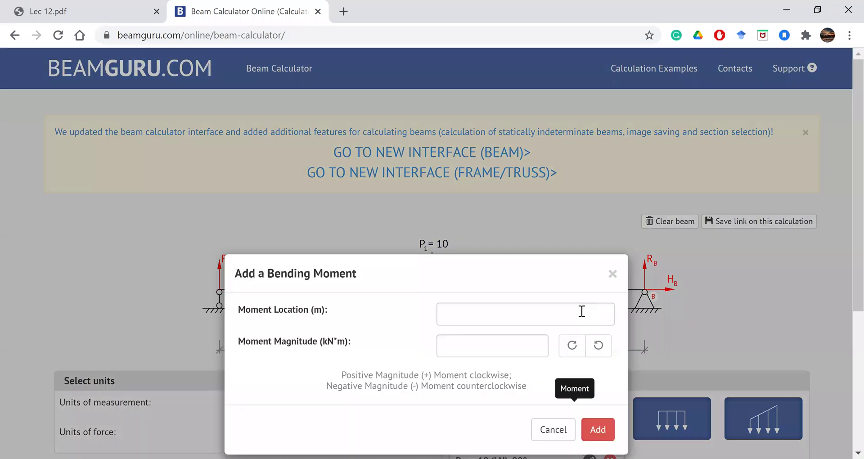
left_click(492, 327)
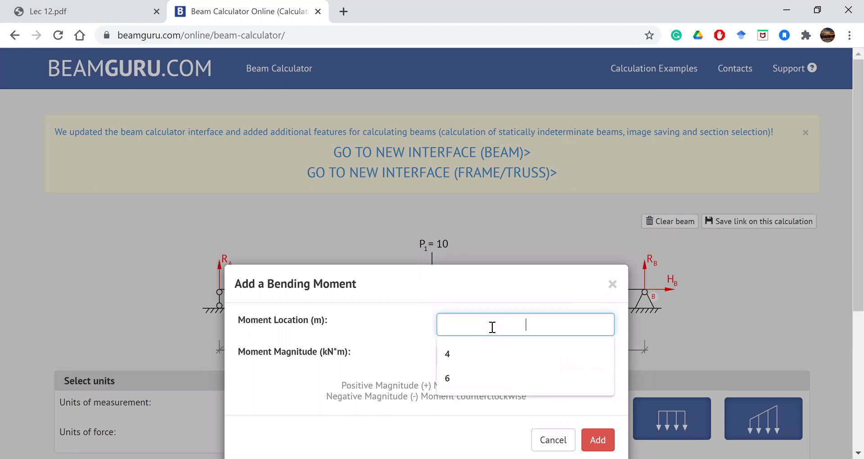
type("1")
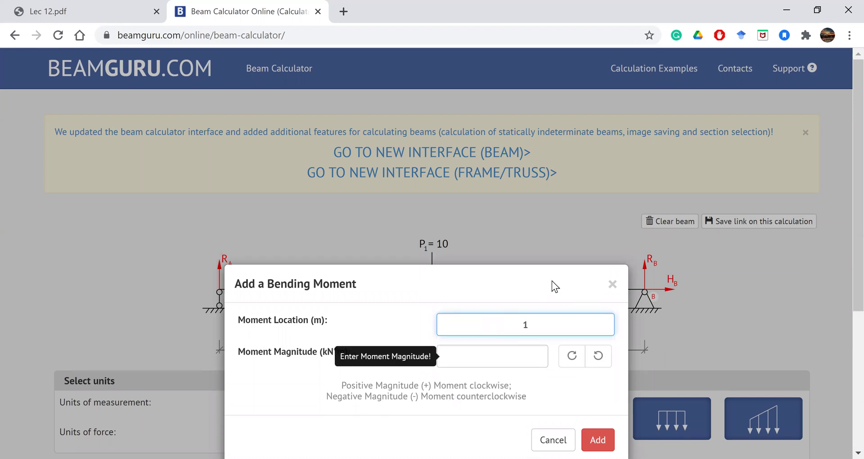
left_click(485, 353)
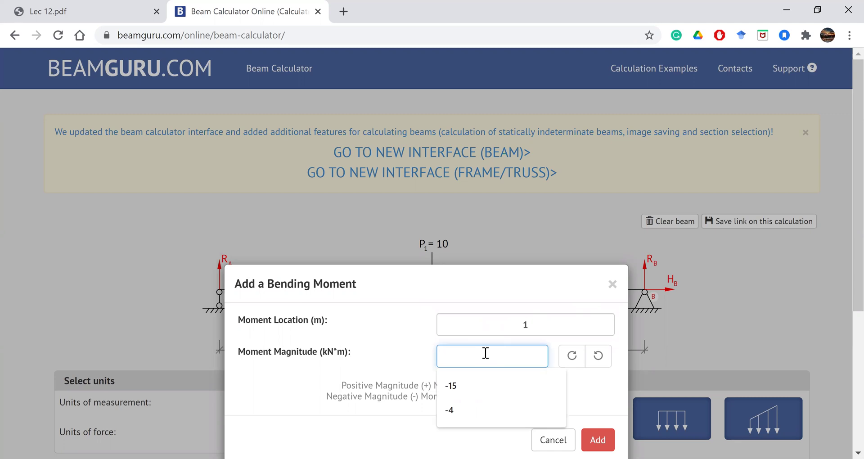
type("5")
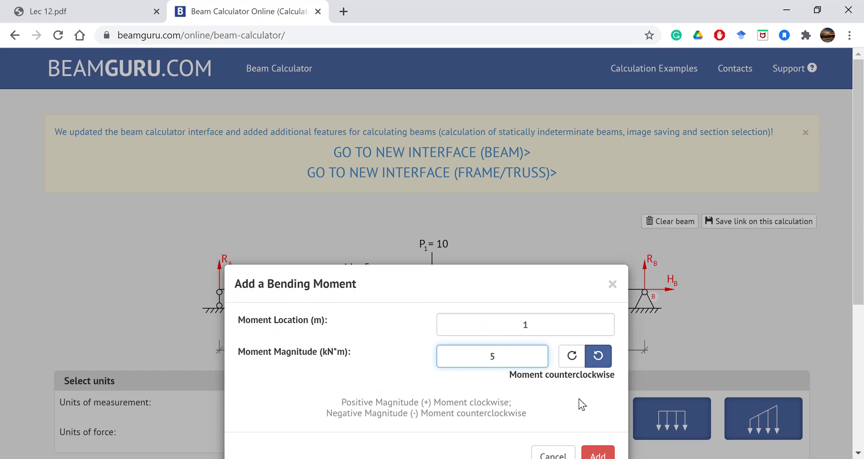
scroll(580, 399, "down", 1)
scroll(579, 399, "down", 1)
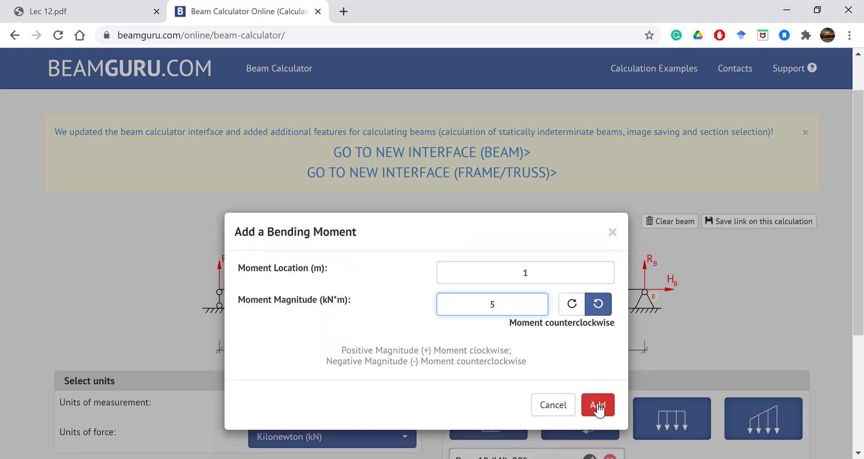
left_click(597, 405)
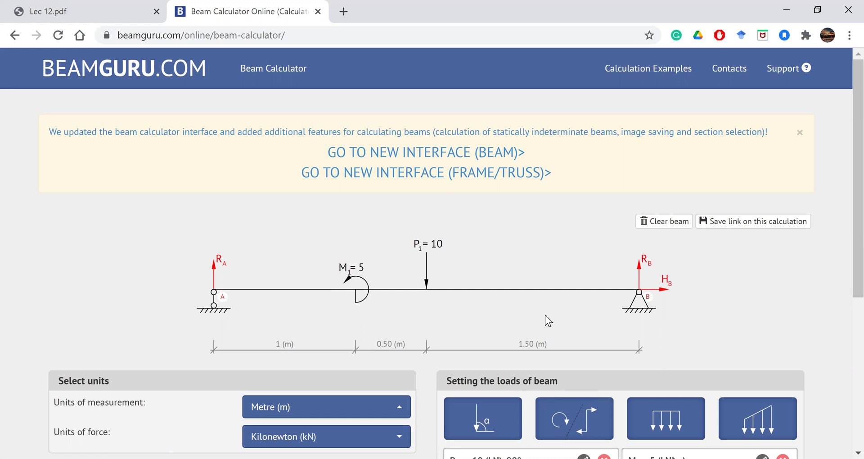
Turn off the Invert Diagram of Moment (BMD) option in the bending diagram settings.
scroll(745, 297, "down", 3)
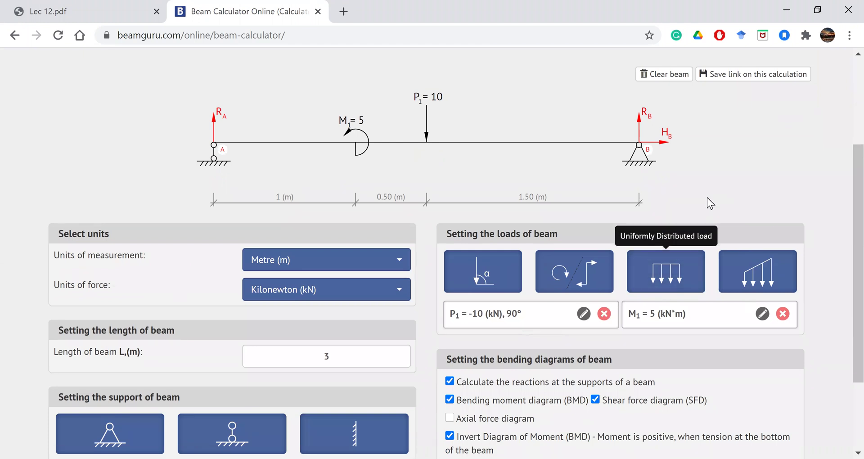
scroll(707, 198, "down", 2)
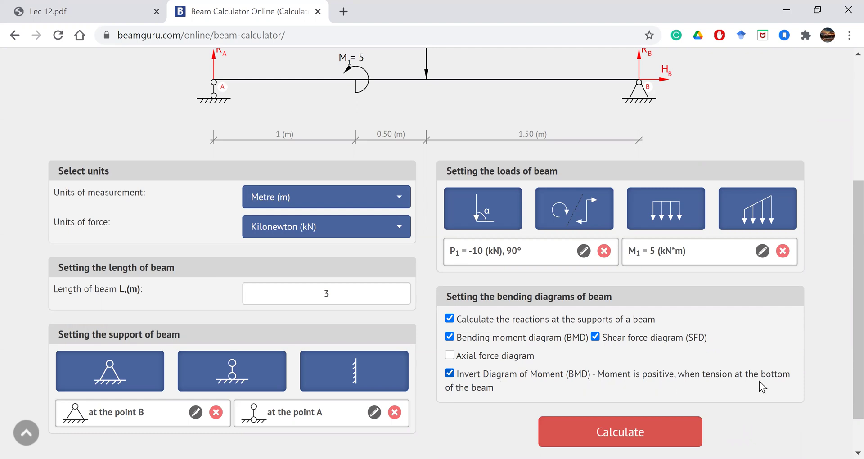
left_click(450, 373)
scroll(733, 137, "up", 2)
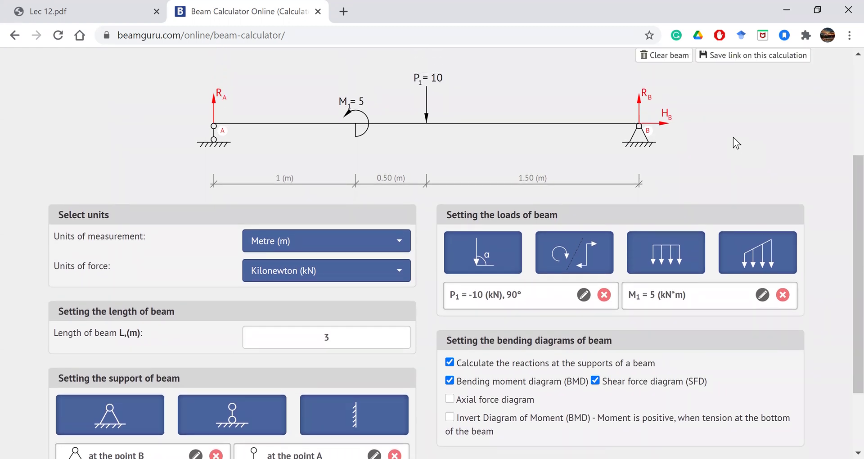
scroll(734, 137, "down", 2)
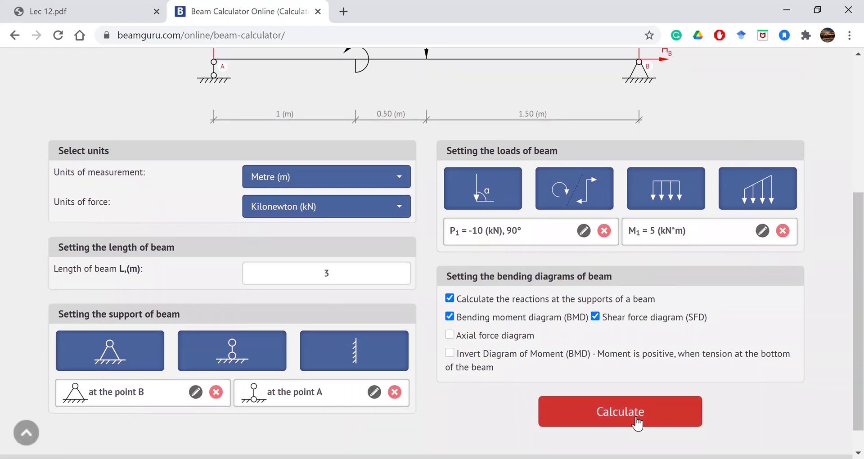
Calculate the beam's support reactions, shear force diagram and bending moment diagram.
left_click(637, 423)
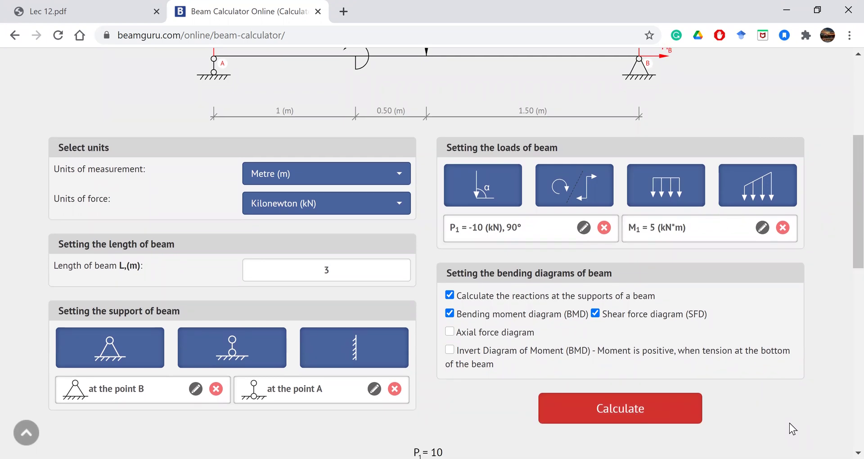
scroll(790, 423, "down", 12)
scroll(754, 298, "up", 1)
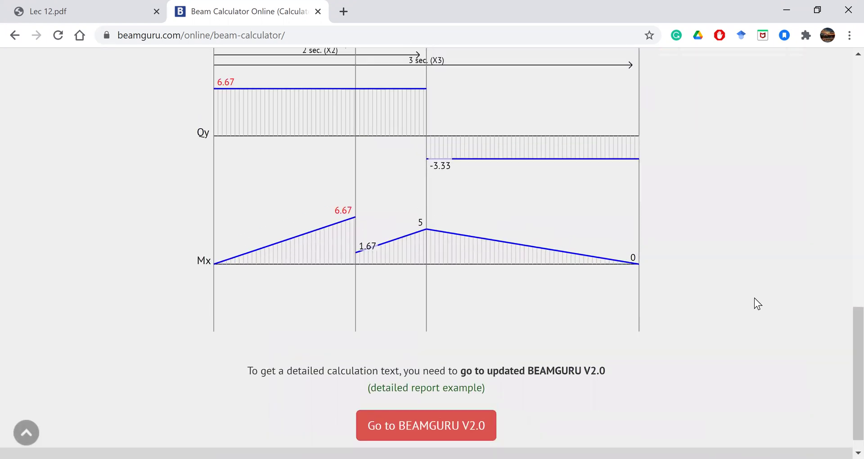
Examine the shear force and bending moment diagrams against the loads and supports on the beam.
scroll(754, 298, "up", 1)
scroll(755, 298, "up", 1)
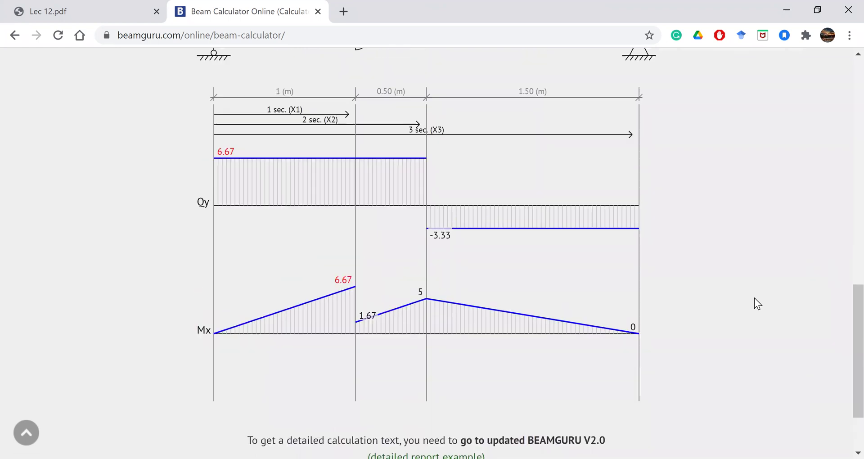
scroll(754, 298, "up", 1)
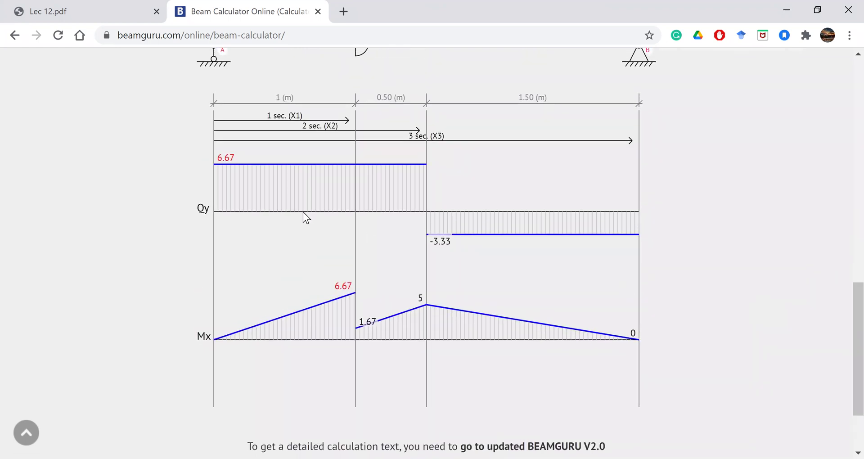
scroll(260, 164, "up", 1)
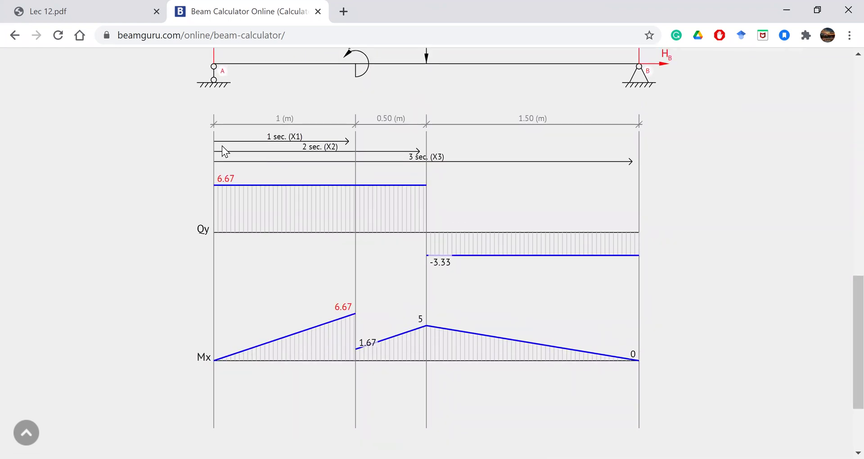
scroll(320, 124, "up", 1)
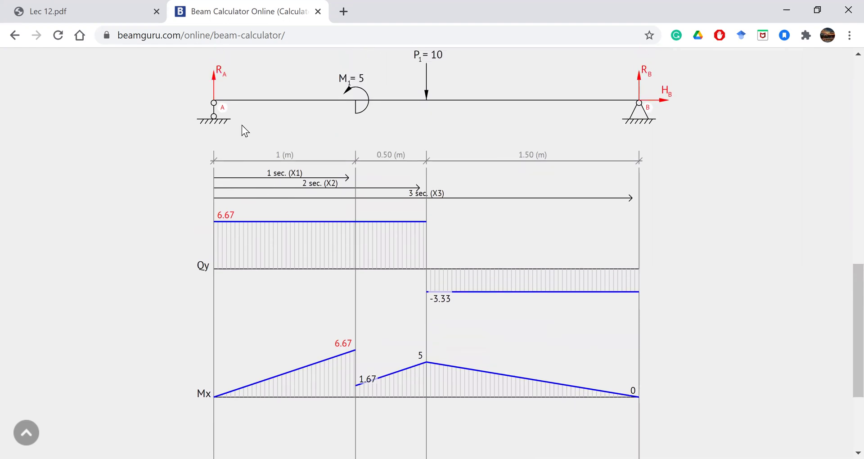
scroll(241, 126, "up", 1)
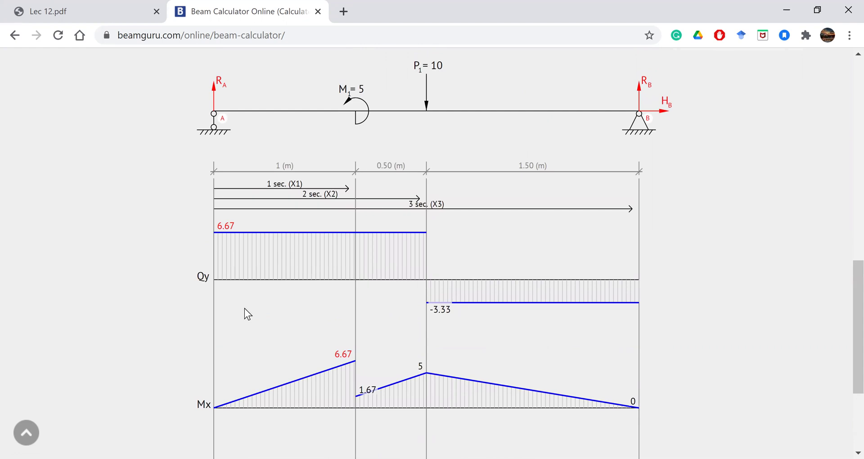
scroll(245, 308, "down", 2)
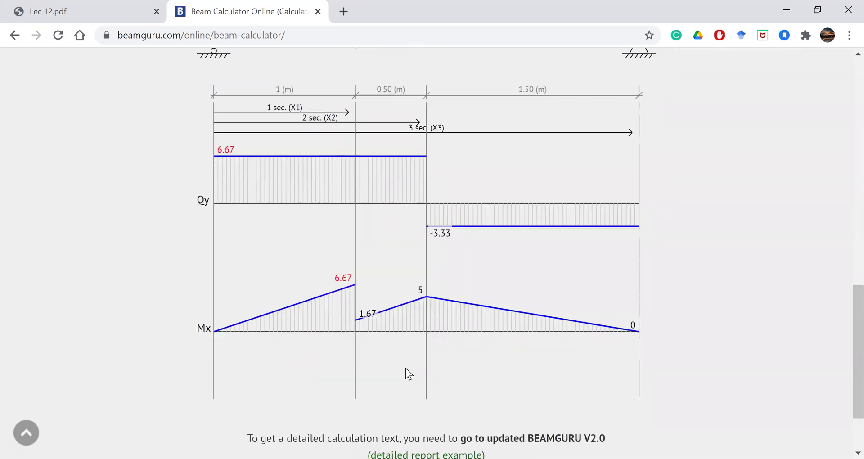
scroll(406, 368, "down", 2)
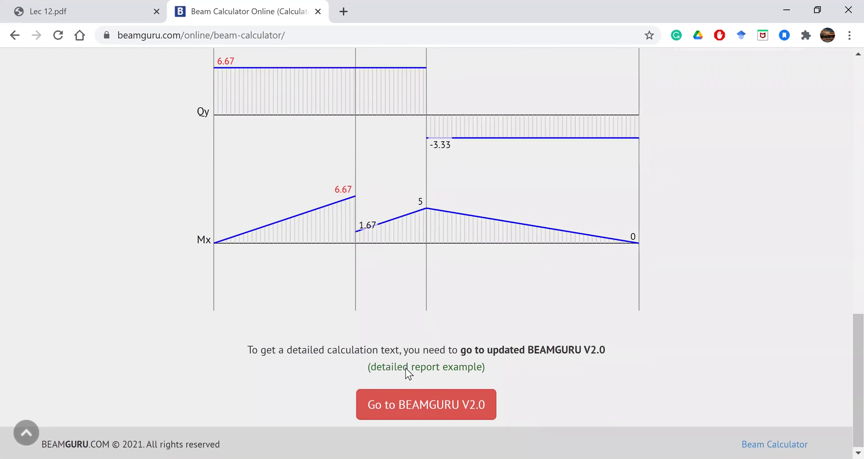
scroll(406, 368, "up", 1)
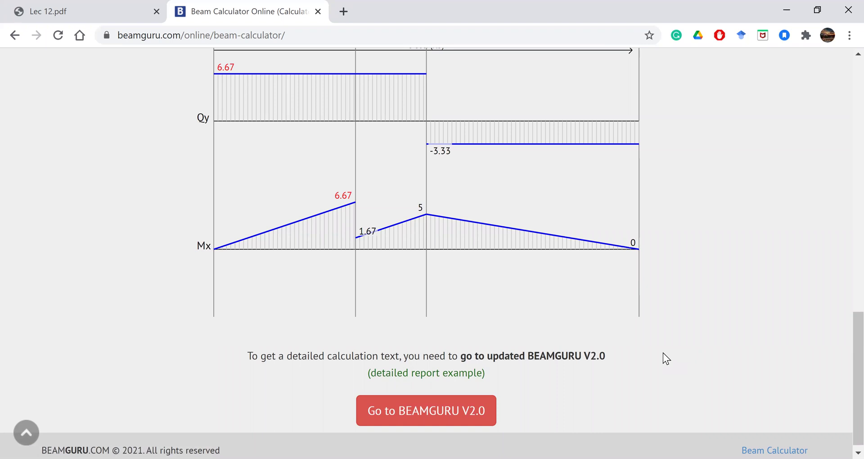
Clear the current beam and switch to Lec 12.pdf to view the beam of Example 12.1.
scroll(663, 353, "up", 15)
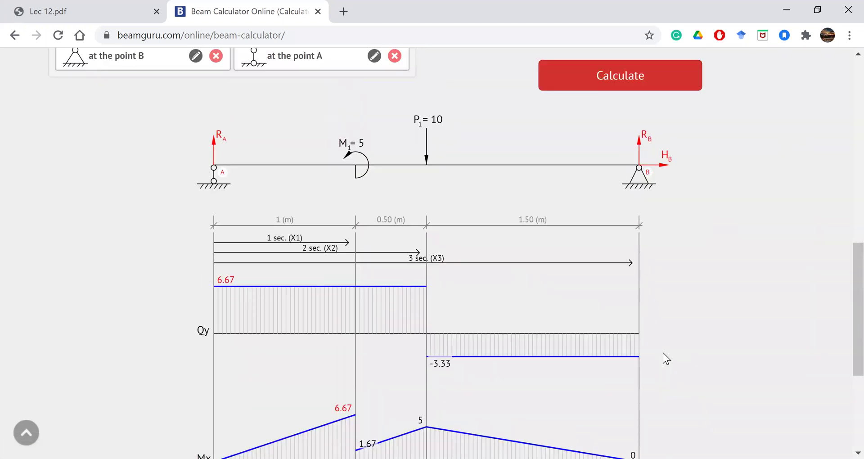
scroll(663, 353, "up", 2)
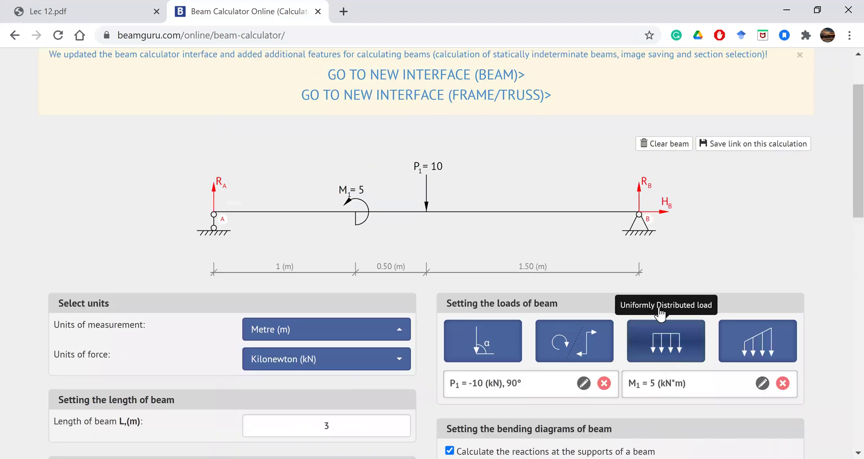
left_click(671, 145)
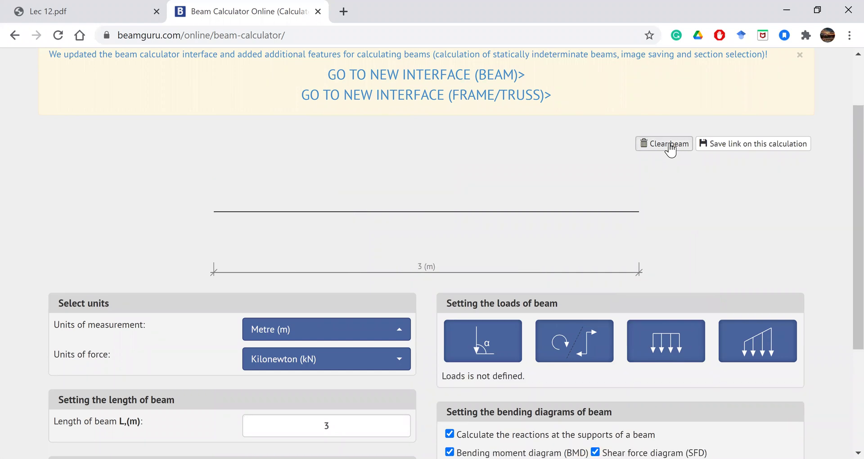
left_click(102, 18)
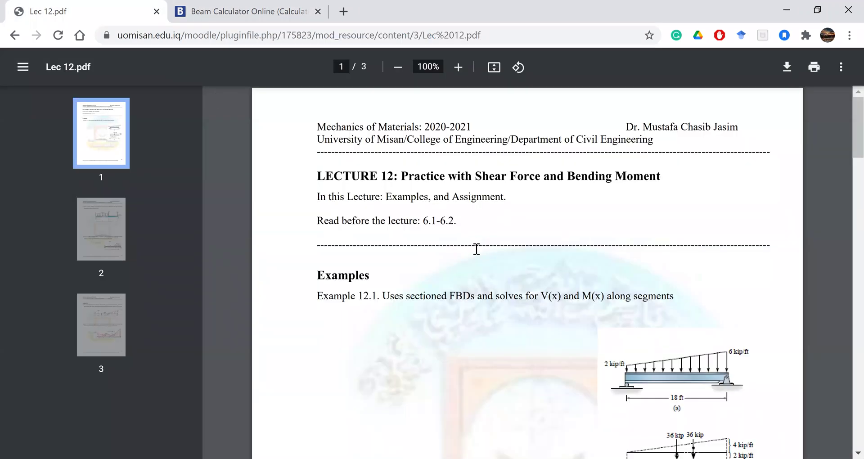
scroll(477, 249, "down", 1)
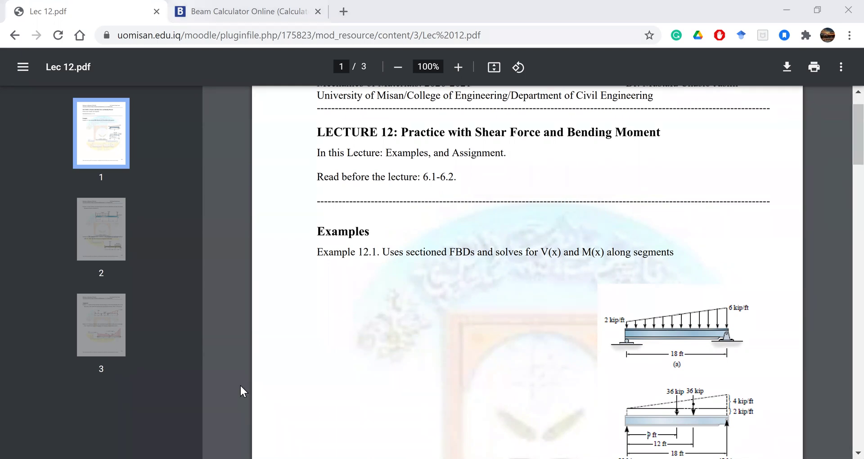
Back in the beam calculator, set the measurement units to Foot (ft) and the force units to Pound-force (lbf).
key("ctrl+Tab")
left_click(299, 323)
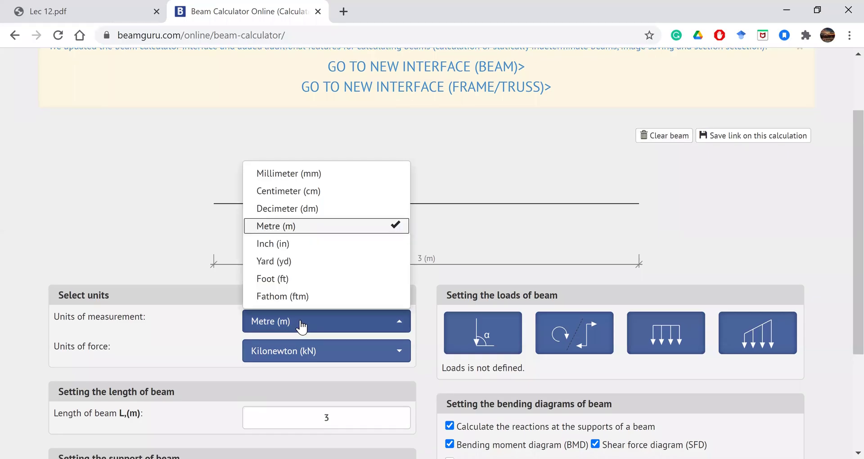
left_click(299, 279)
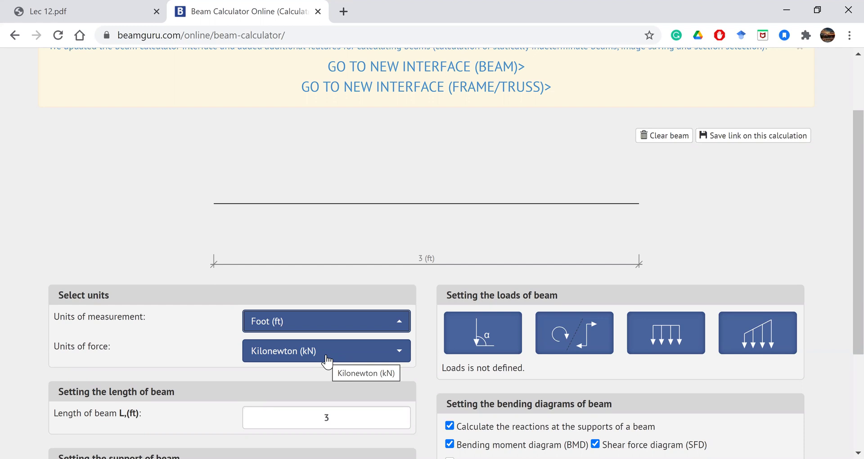
left_click(327, 362)
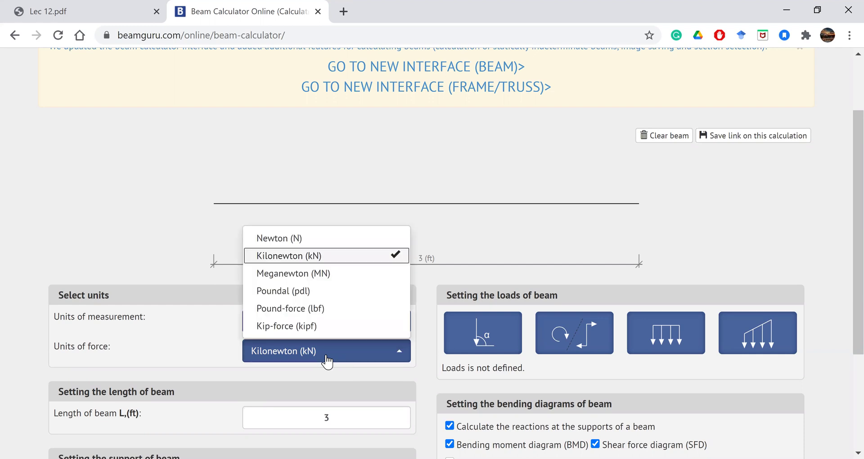
left_click(329, 309)
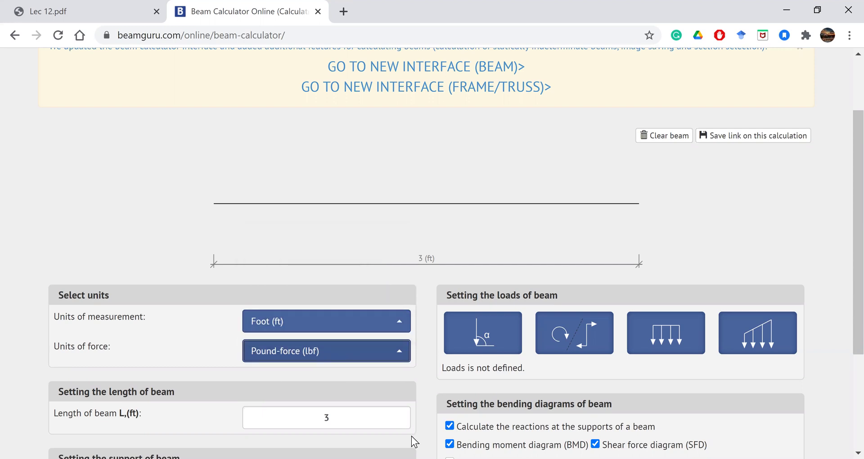
Check the load units in Example 12.1 of the lecture PDF and set the calculator's force units to Kip-force (kipf).
left_click(74, 4)
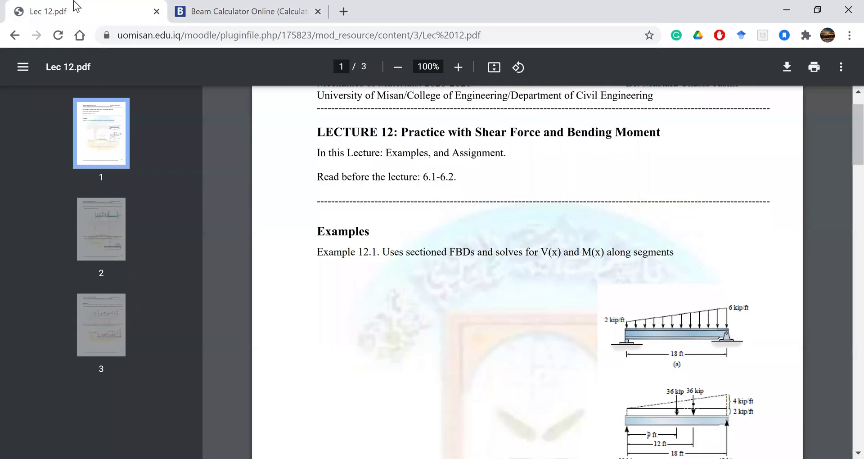
left_click(234, 11)
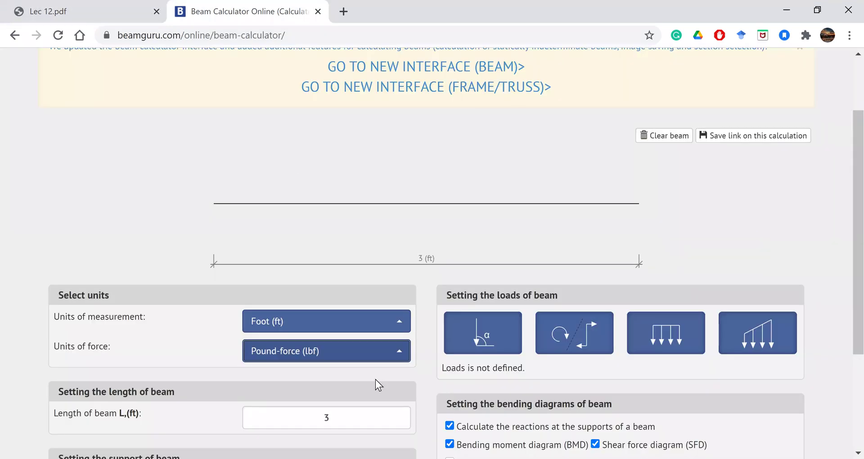
left_click(366, 351)
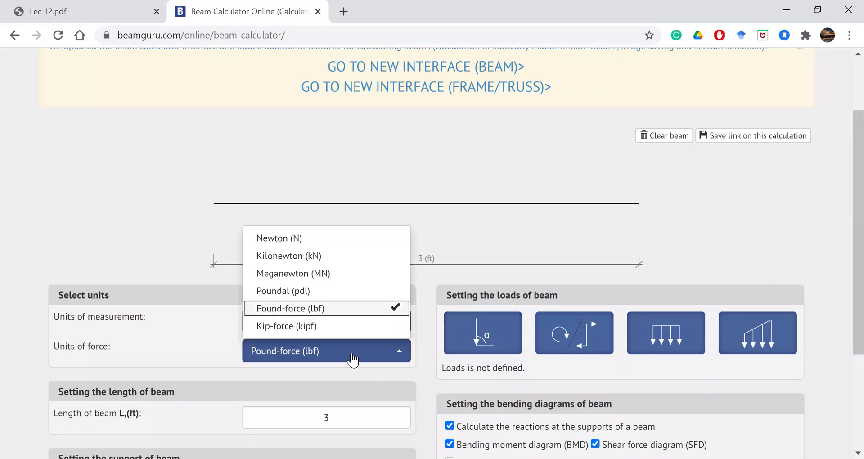
left_click(312, 331)
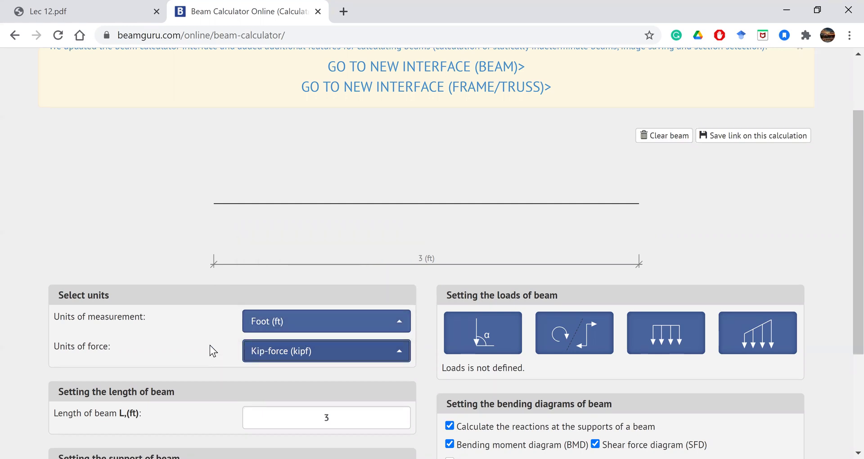
Set the length of the beam to 18 ft.
scroll(210, 345, "down", 1)
left_click(338, 361)
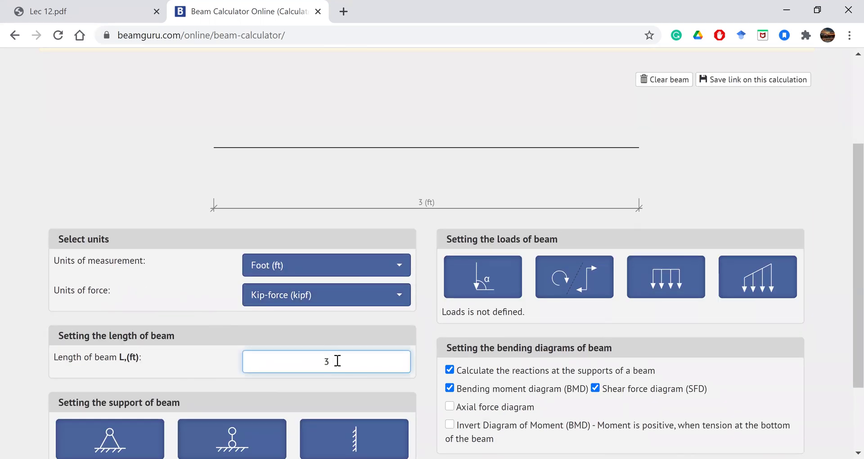
key("BackSpace")
type("18")
Check the support types in the lecture PDF and add a roller support on the left end of the beam.
scroll(188, 361, "down", 1)
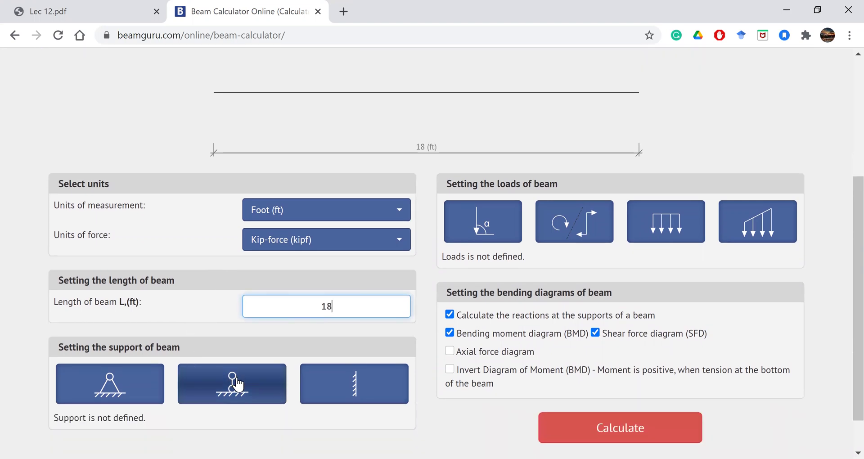
left_click(108, 9)
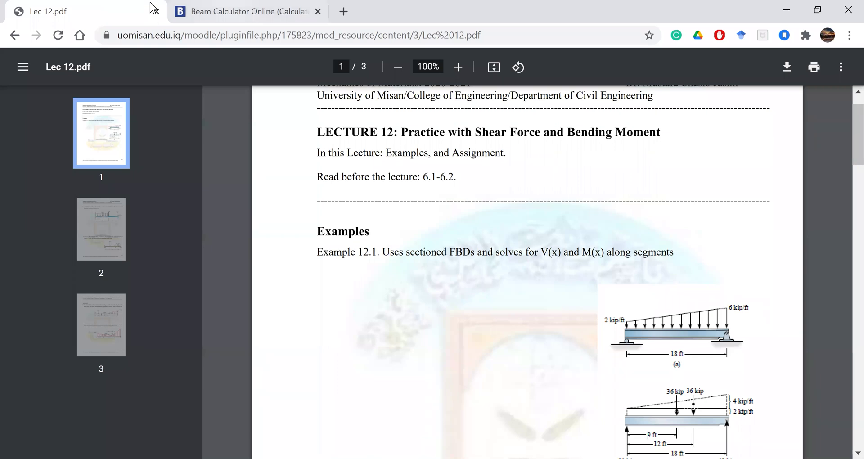
left_click(189, 11)
left_click(238, 395)
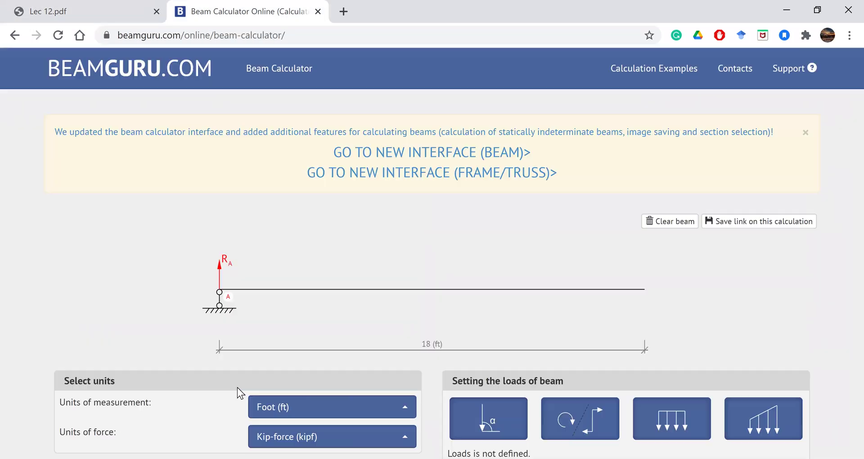
left_click(274, 272)
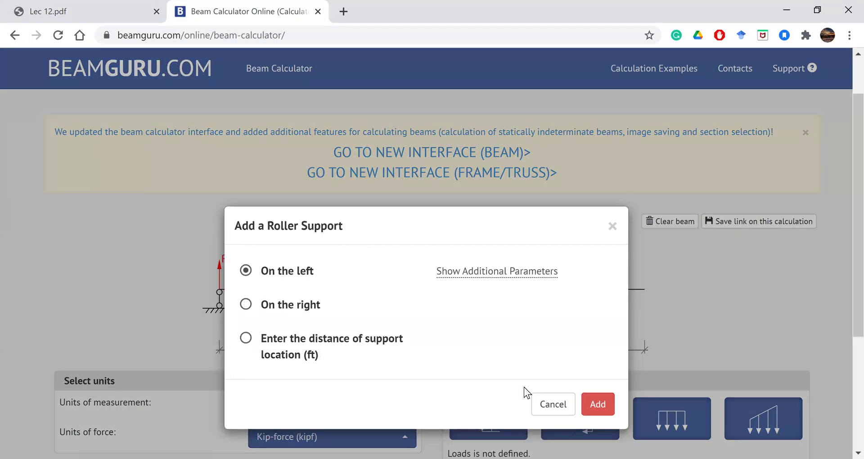
left_click(599, 406)
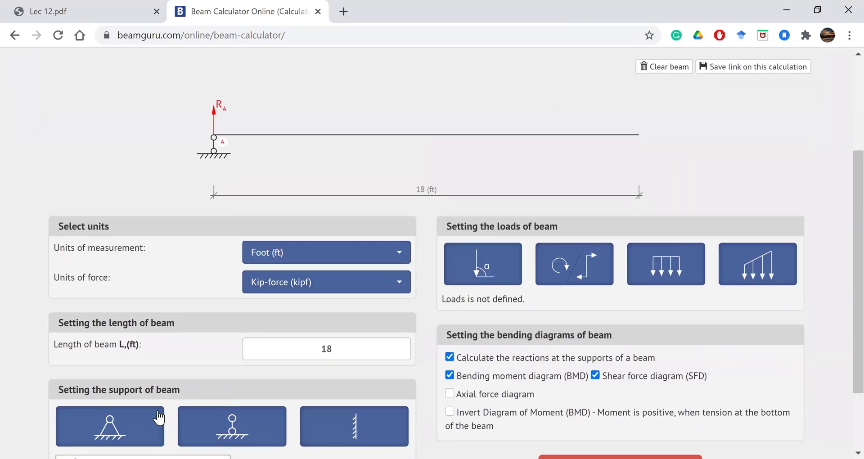
Add a pin support on the right end of the beam.
left_click(118, 436)
left_click(289, 330)
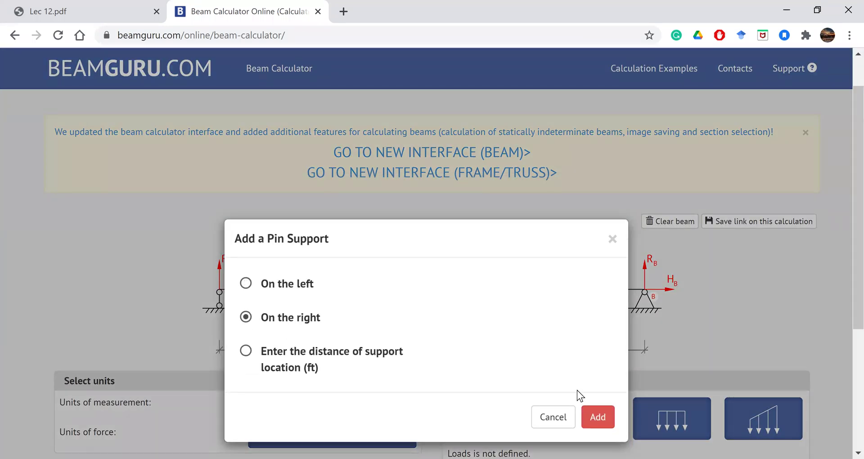
left_click(592, 419)
Start a triangular/trapezoidal load that spans the beam from 0 to 18 ft.
scroll(194, 340, "down", 5)
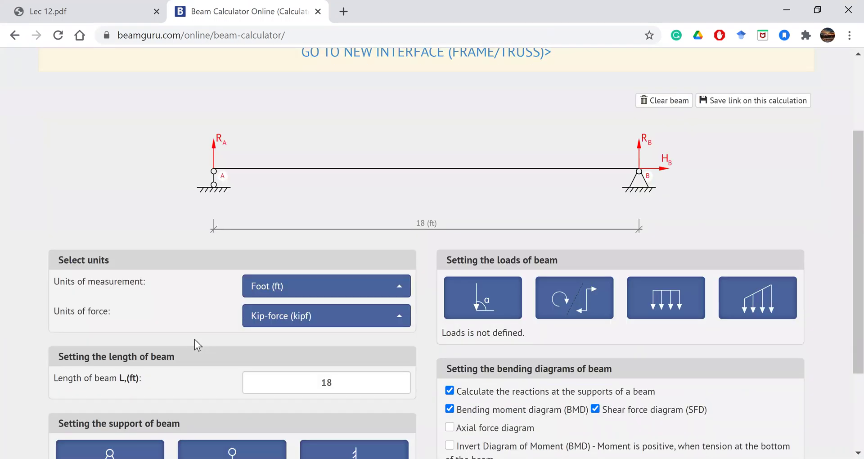
scroll(194, 342, "up", 2)
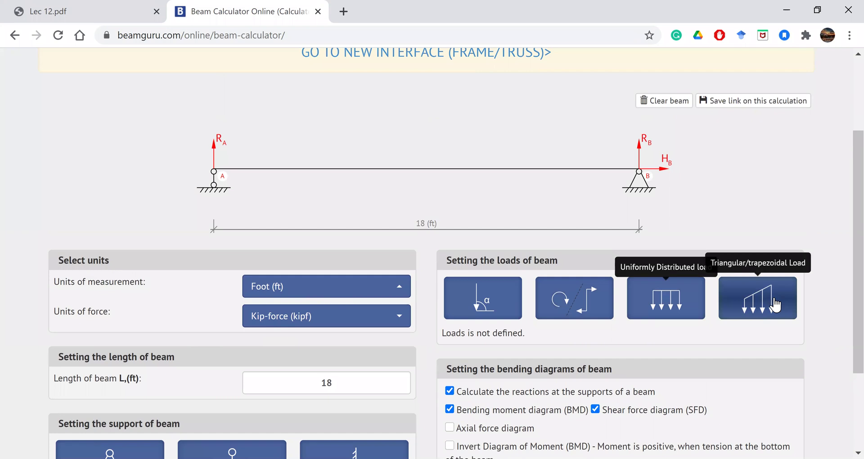
left_click(774, 298)
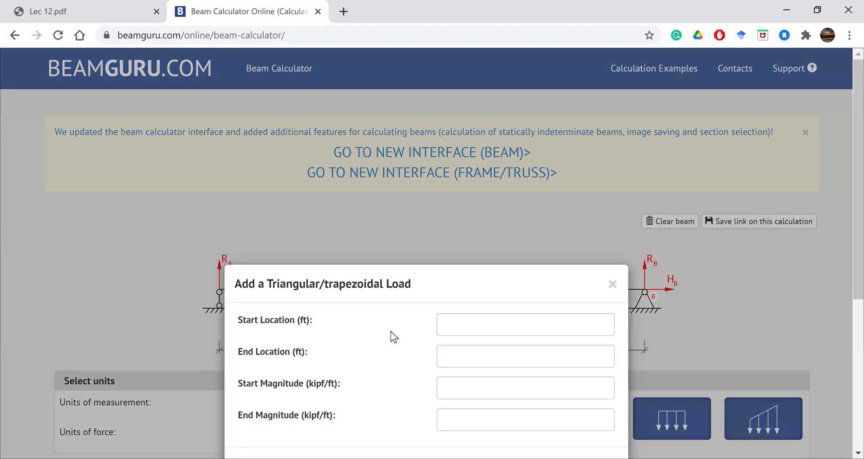
left_click(465, 328)
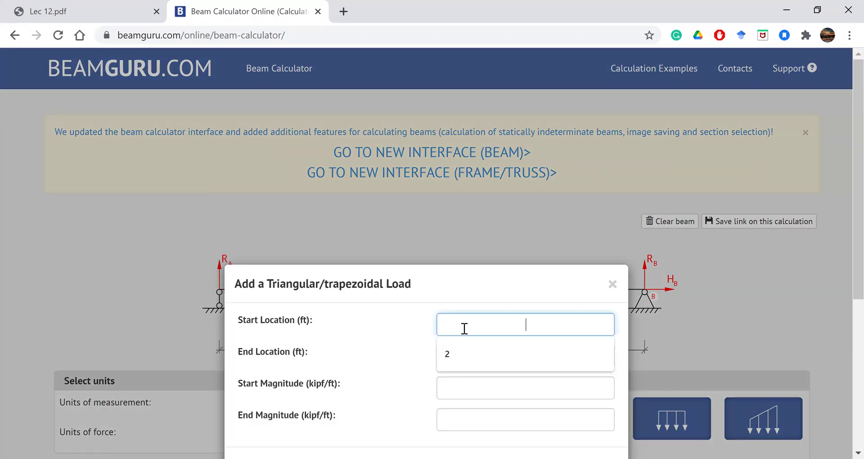
type("0")
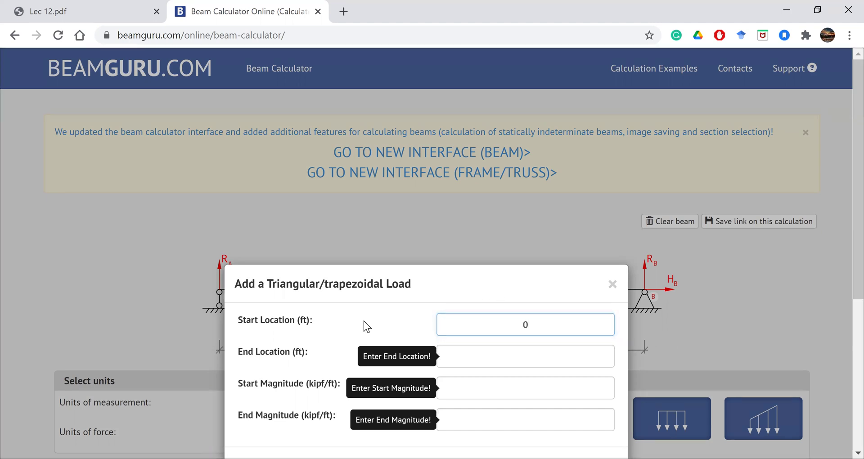
left_click(488, 358)
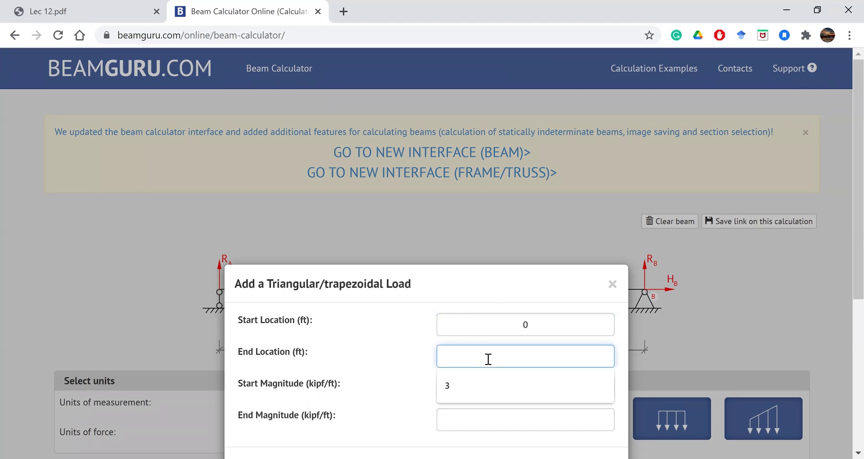
type("18")
left_click(364, 359)
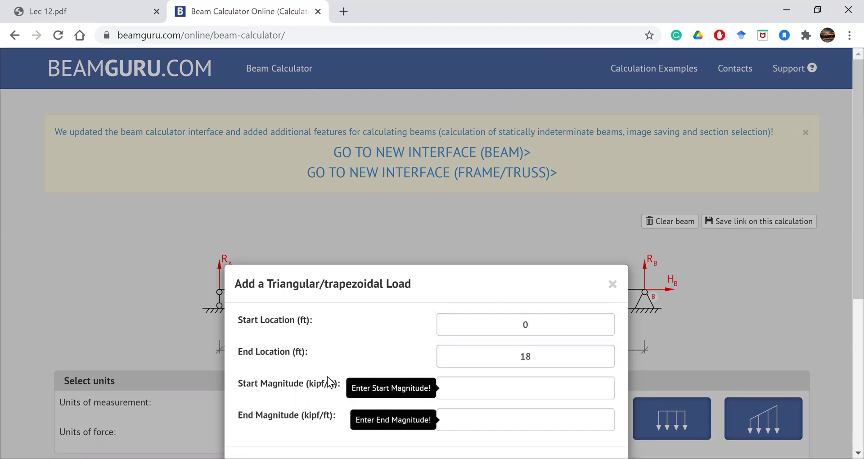
Set the trapezoidal load's start magnitude to 2 kipf/ft and check the load magnitudes of Example 12.1 in the lecture PDF.
left_click(514, 387)
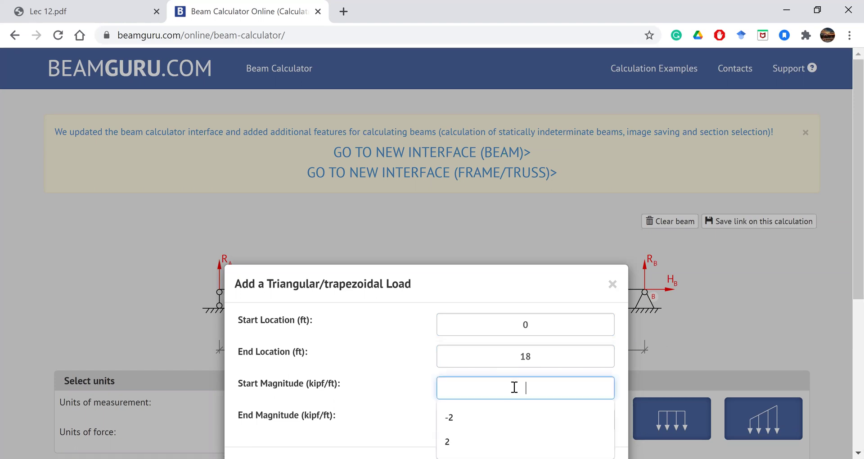
type("2")
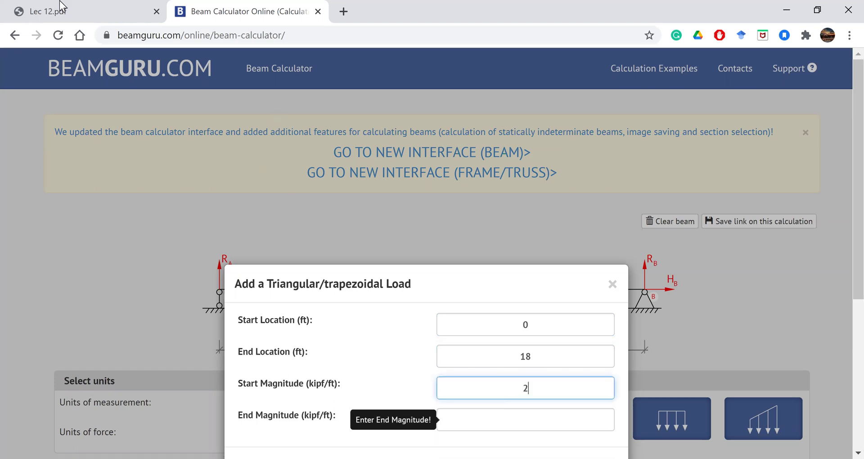
left_click(50, 11)
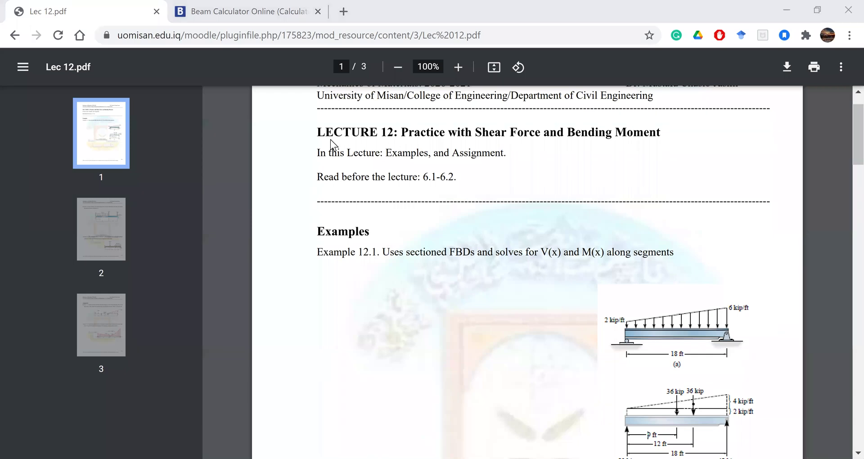
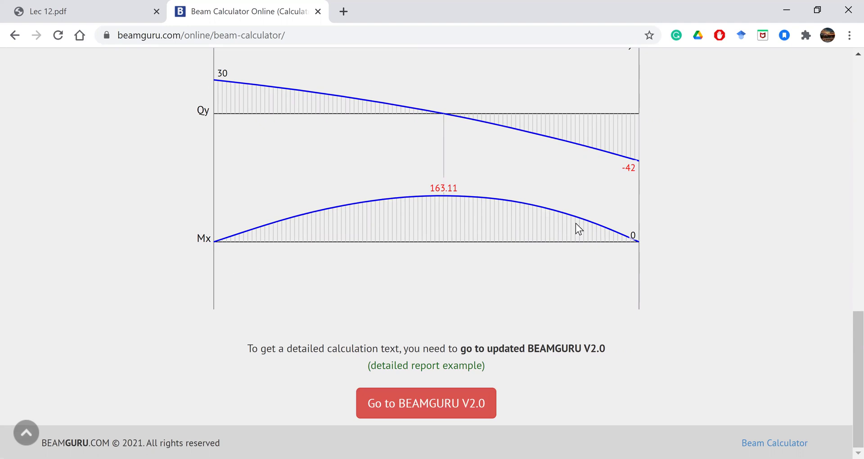
Go to Example 12.2 on page 2 of the lecture PDF.
left_click(84, 2)
scroll(483, 302, "down", 10)
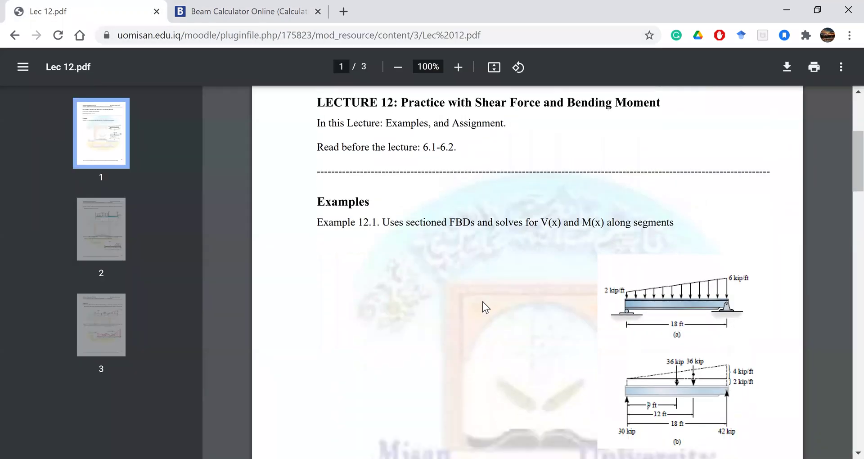
scroll(482, 301, "down", 4)
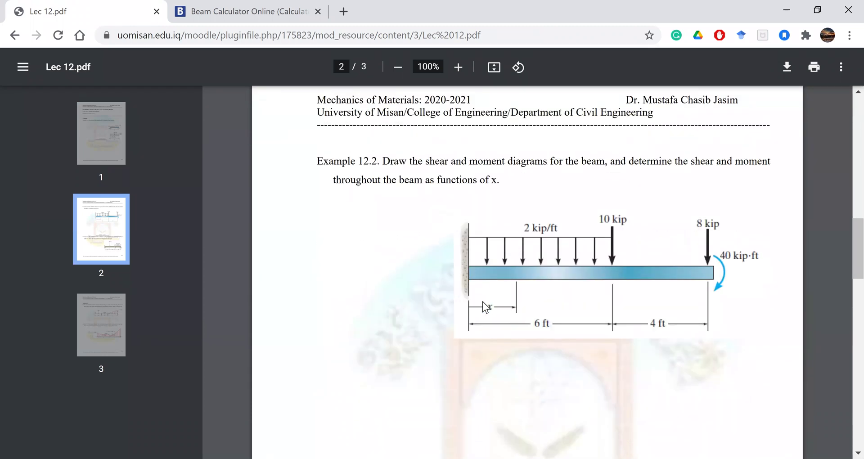
Return to the beam calculator and clear the supports and loads of the Example 12.1 beam.
left_click(234, 11)
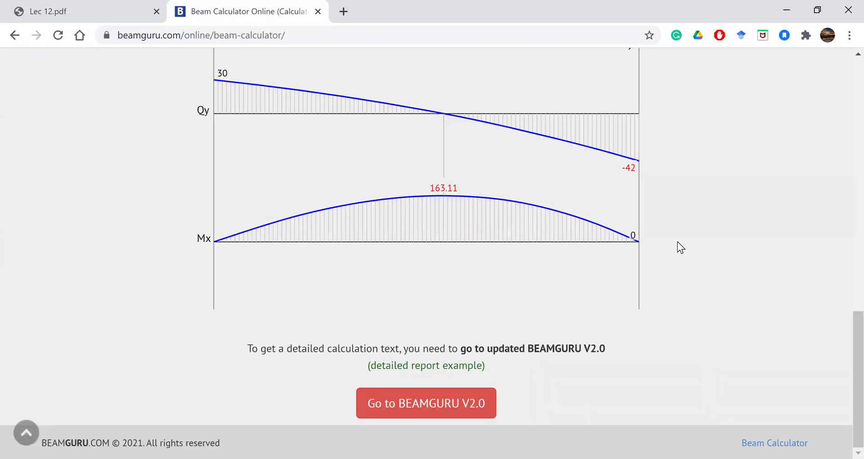
scroll(677, 242, "up", 10)
scroll(677, 242, "up", 6)
left_click(666, 221)
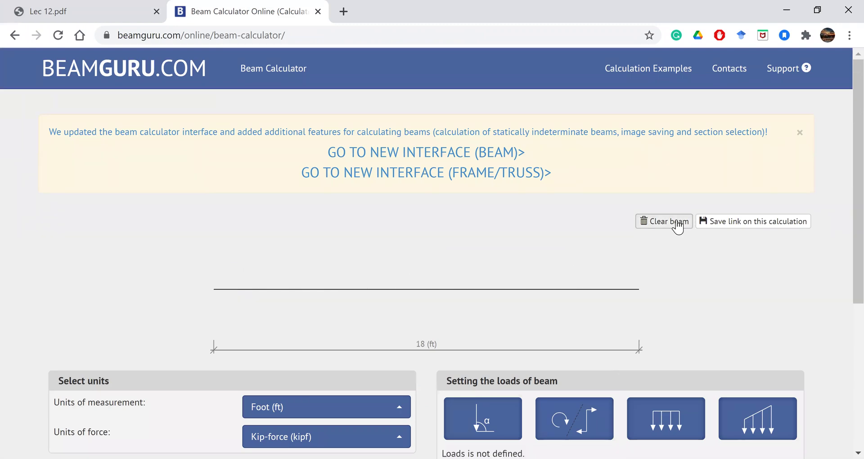
scroll(428, 329, "down", 1)
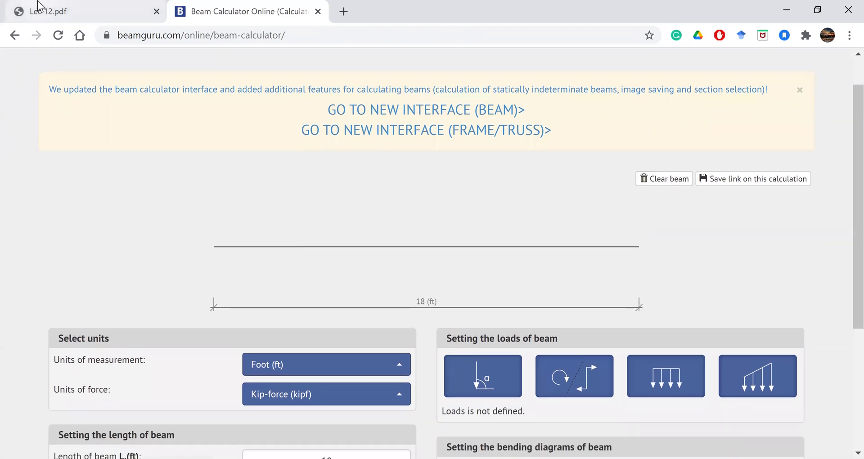
Check the spans of Example 12.2 in the lecture PDF and set the calculator's beam length to 10 ft.
left_click(39, 10)
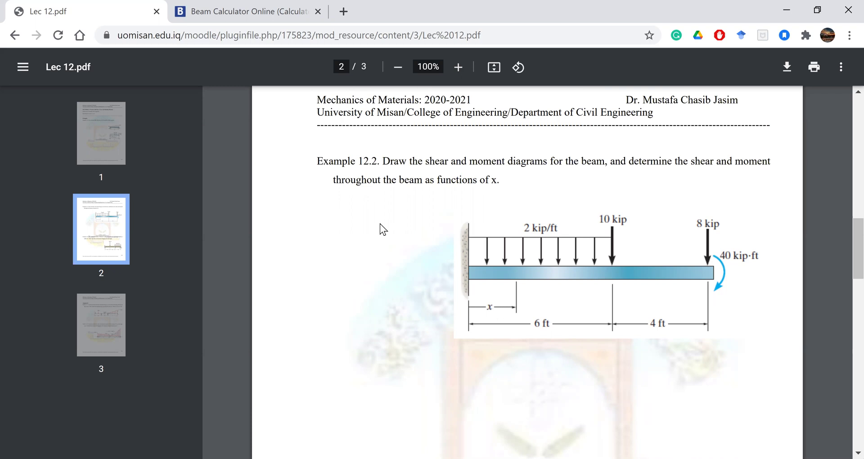
key("ctrl+Tab")
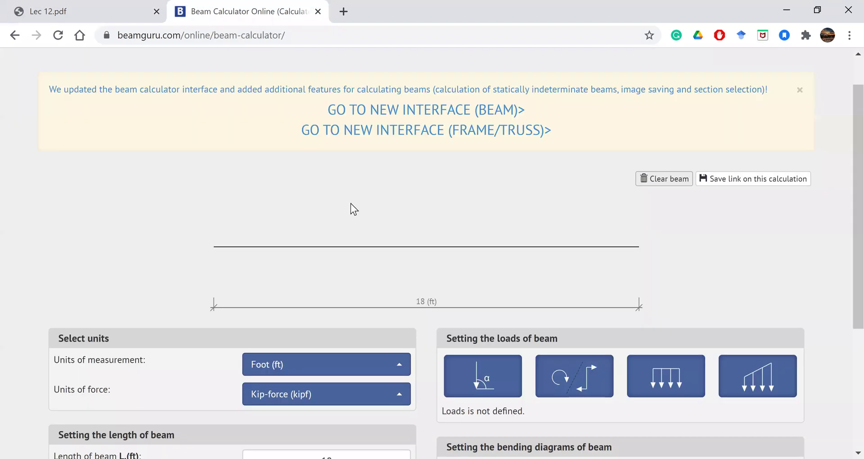
scroll(213, 242, "down", 2)
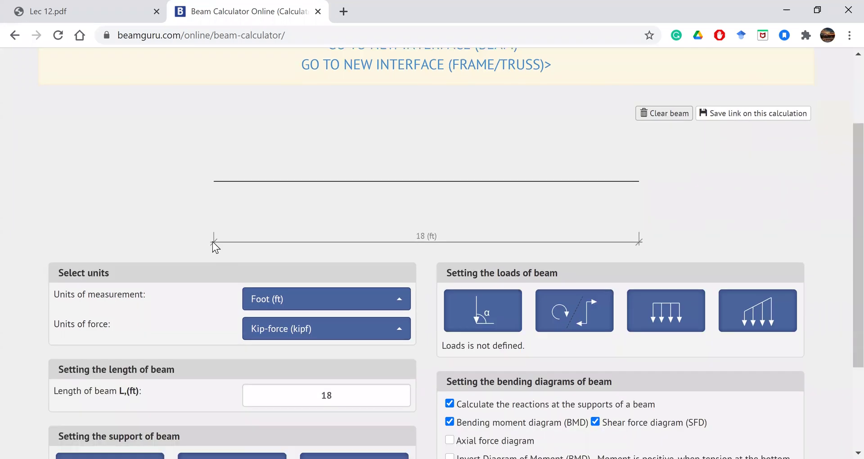
double_click(354, 393)
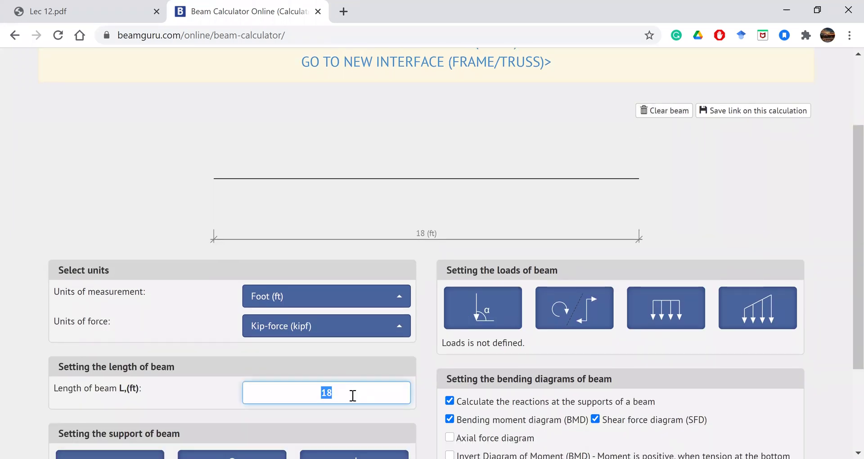
type("10")
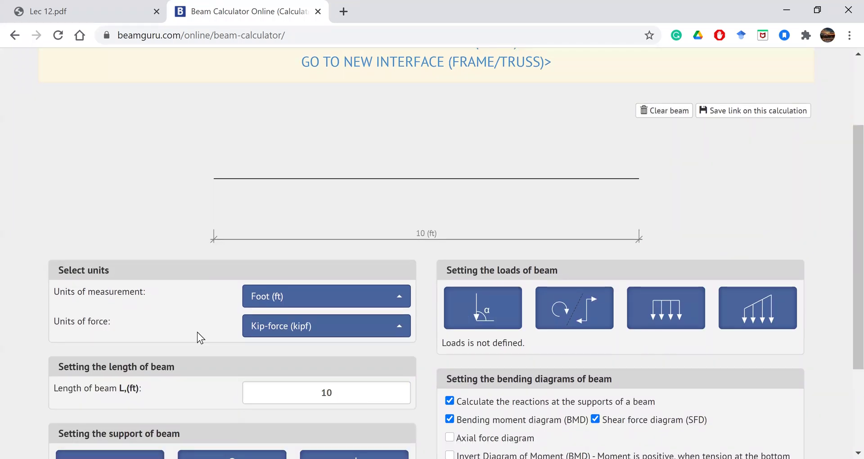
left_click(197, 332)
Add a fixed support on the left end of the beam.
scroll(197, 332, "down", 3)
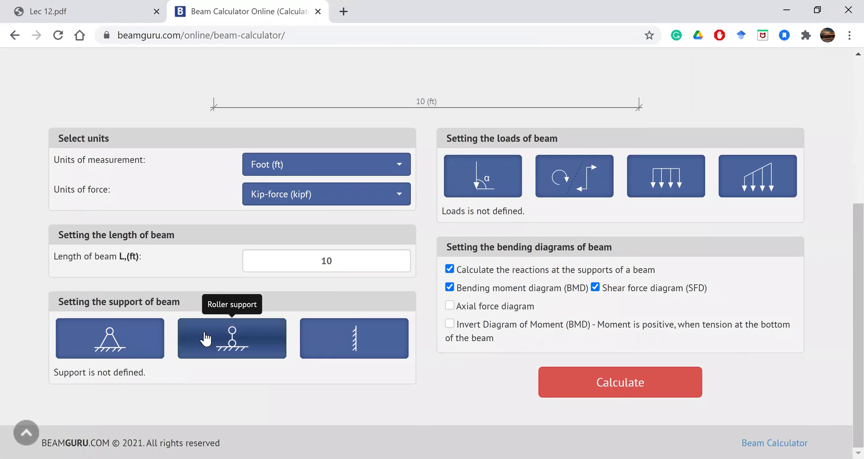
left_click(345, 344)
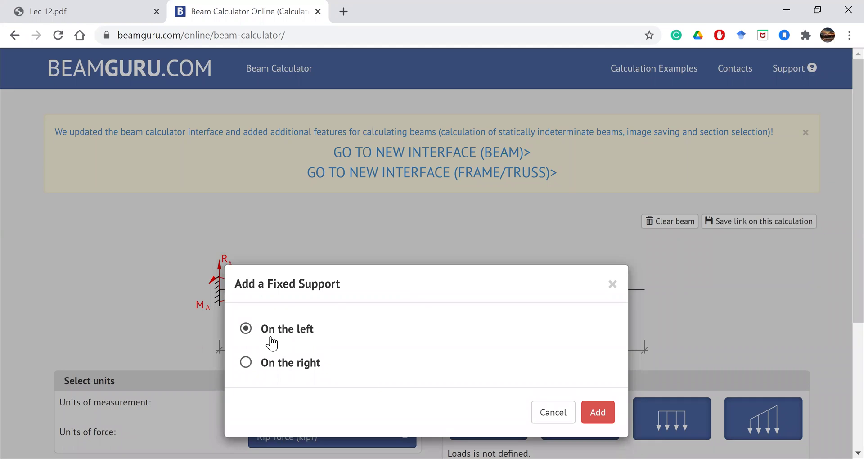
left_click(598, 412)
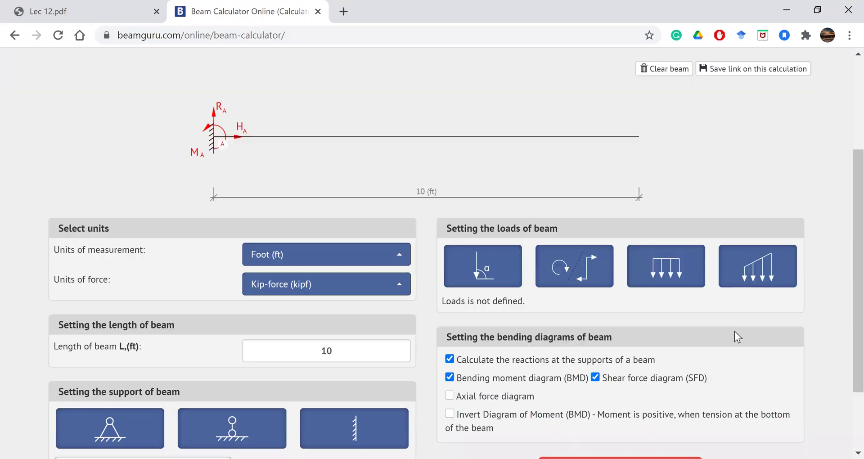
Start a uniformly distributed load from 0 to 6 ft, checking its extent against Example 12.2 in the lecture PDF.
left_click(111, 10)
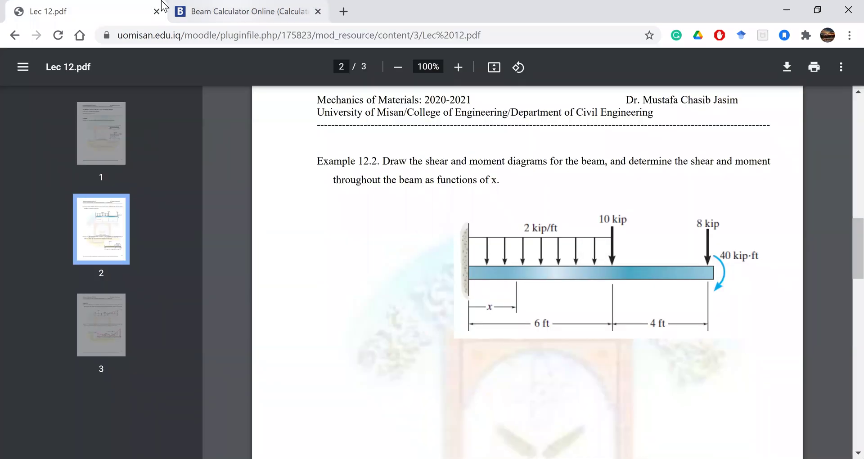
left_click(162, 5)
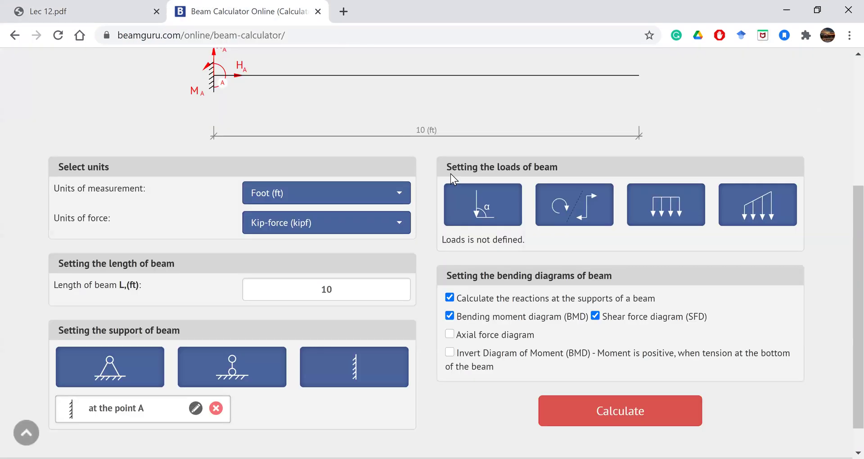
left_click(676, 208)
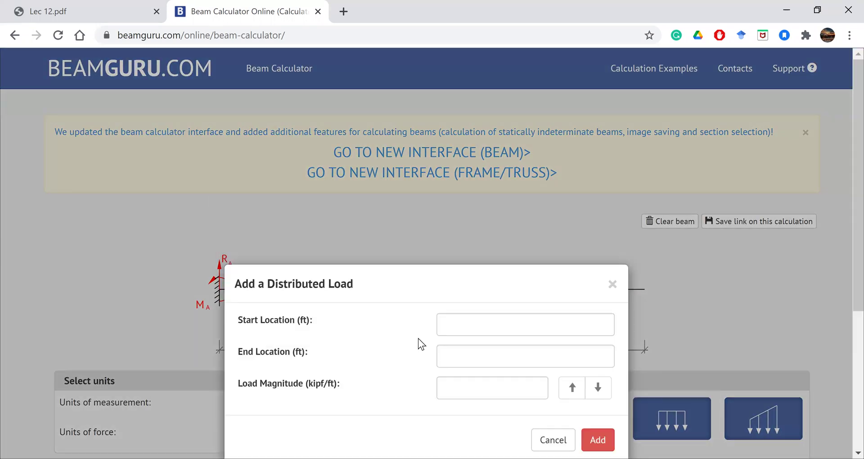
left_click(479, 326)
type("0")
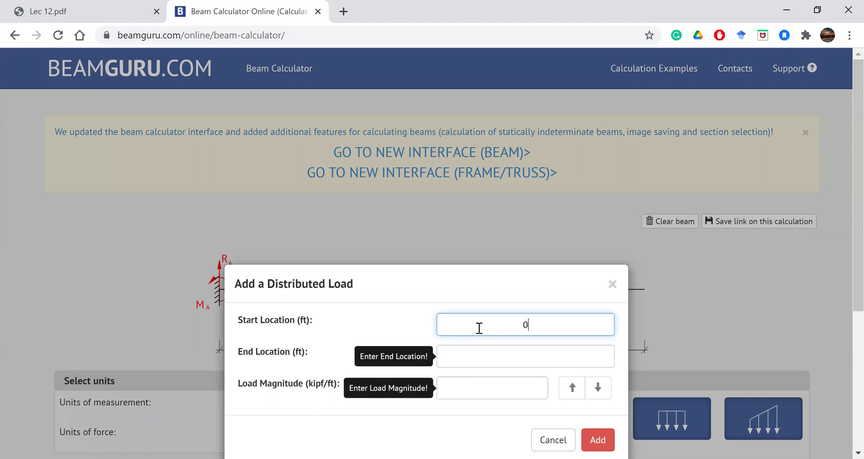
left_click(117, 6)
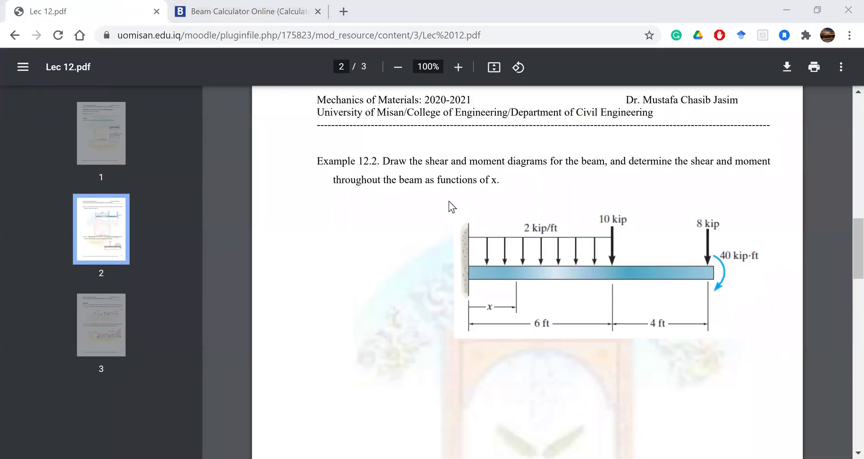
left_click(218, 22)
left_click(463, 348)
type("6")
Set the distributed load's magnitude to 2 kipf/ft acting downwards and add it to the beam.
left_click(462, 397)
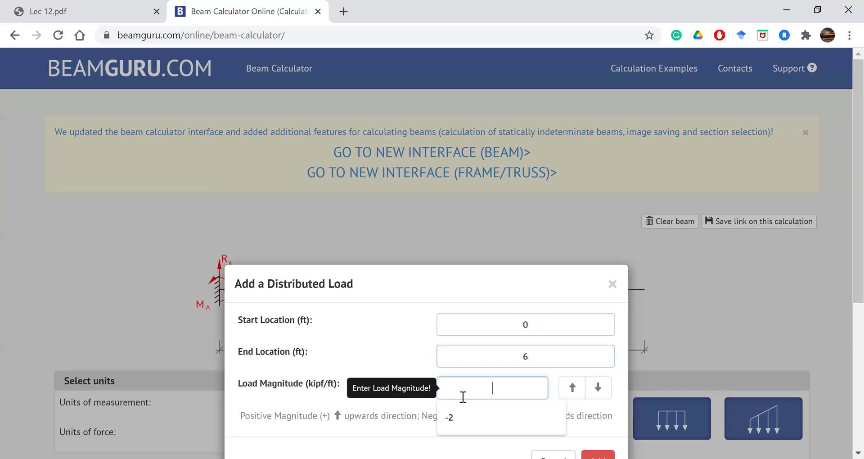
type("2")
left_click(572, 388)
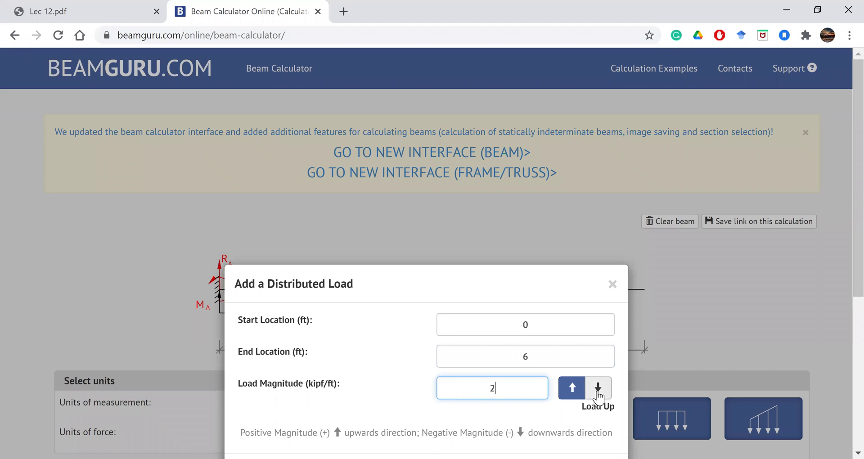
left_click(597, 393)
scroll(514, 404, "down", 2)
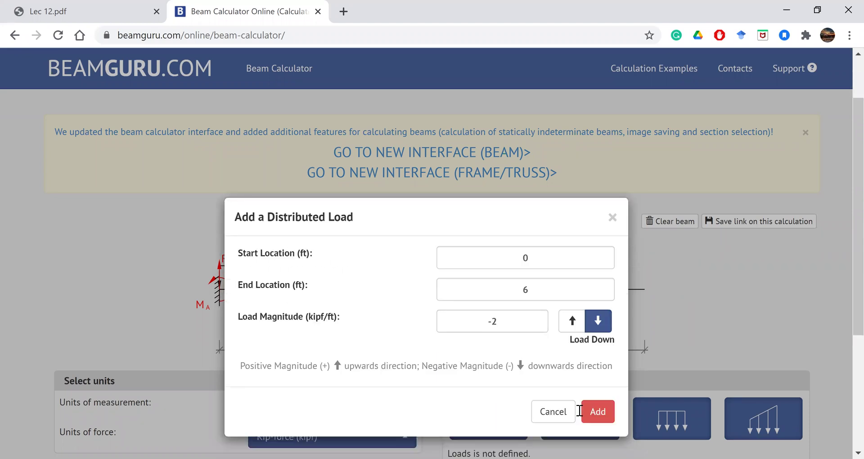
left_click(602, 411)
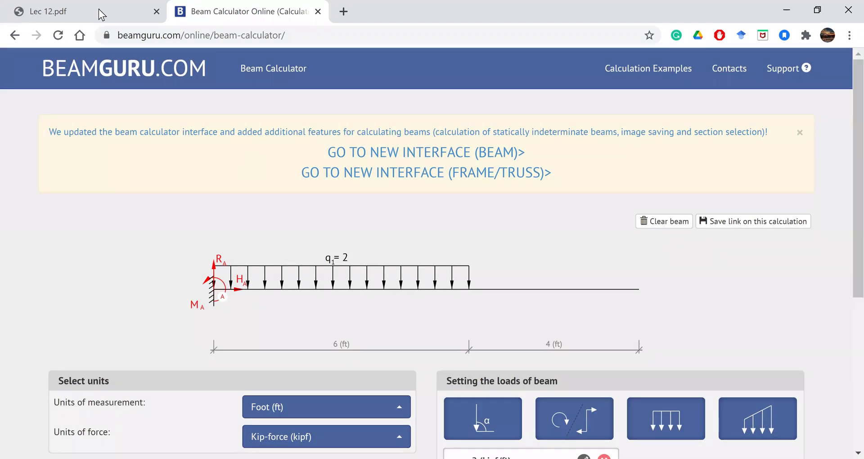
Check Example 12.2 in the lecture PDF and add a 10 kipf downward point load at 6 ft on the beam.
left_click(91, 7)
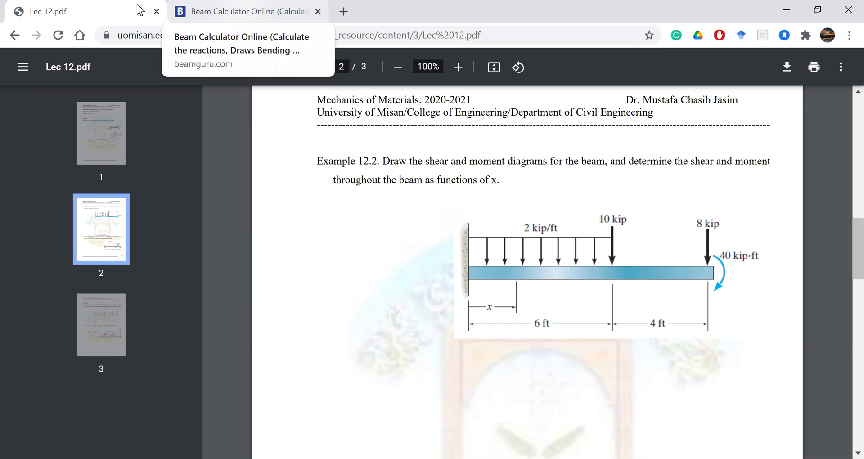
left_click(234, 11)
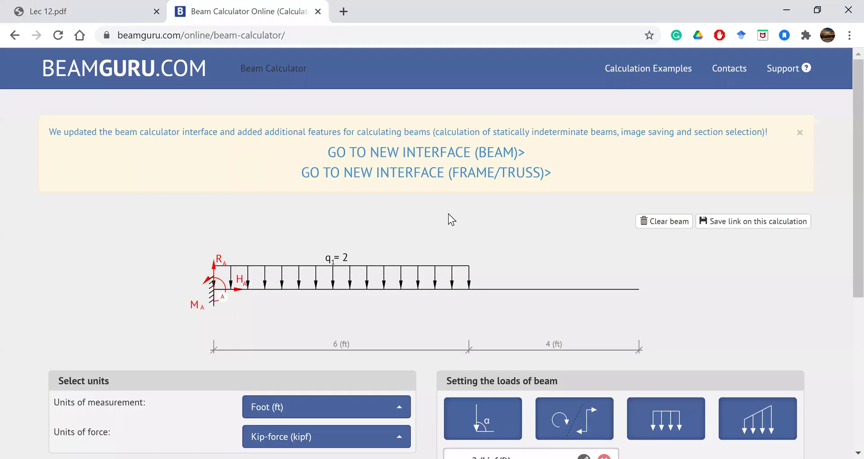
scroll(522, 281, "down", 1)
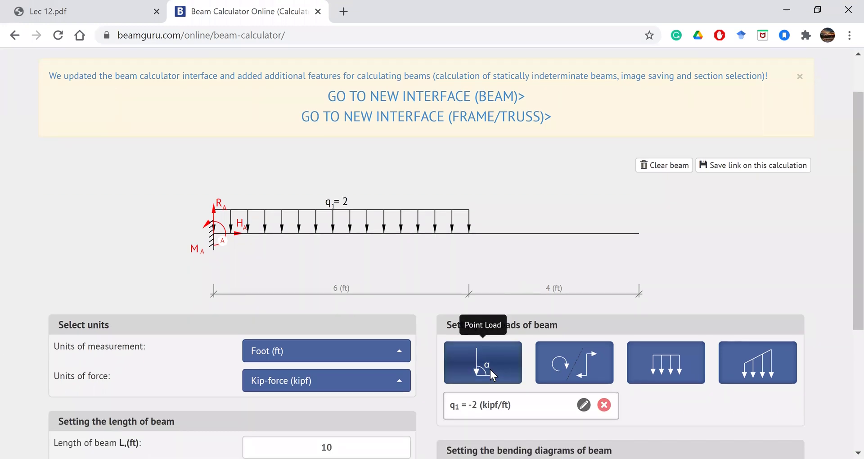
left_click(490, 369)
left_click(470, 292)
type("6")
left_click(470, 326)
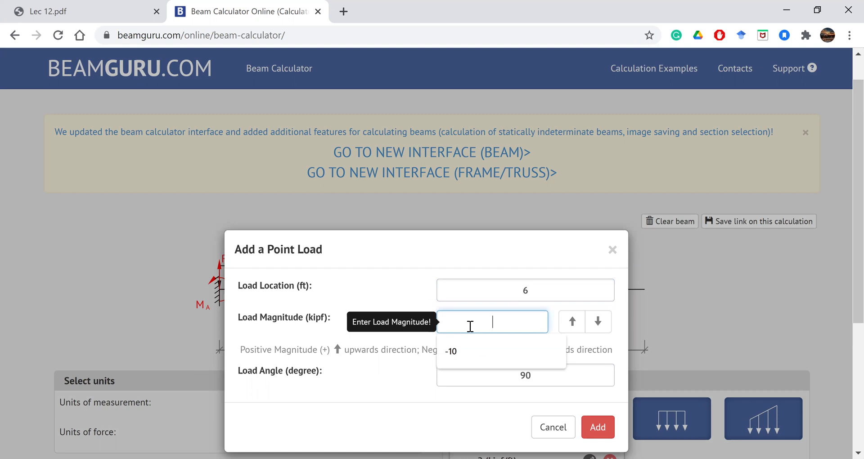
type("-10")
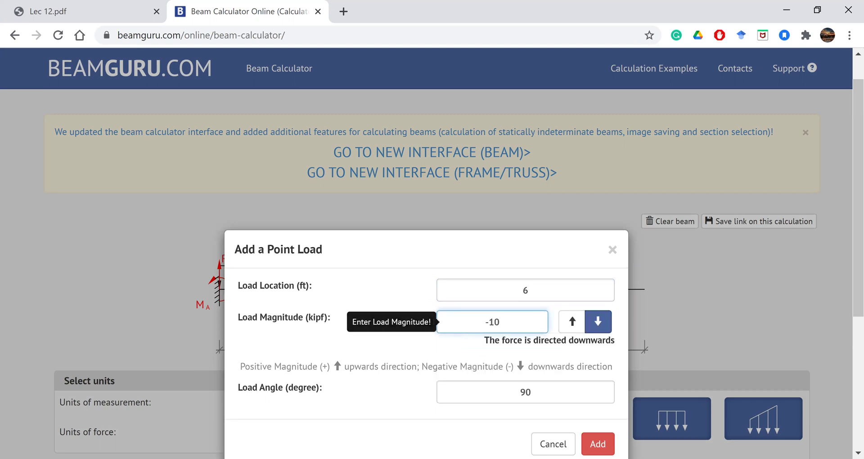
left_click(593, 443)
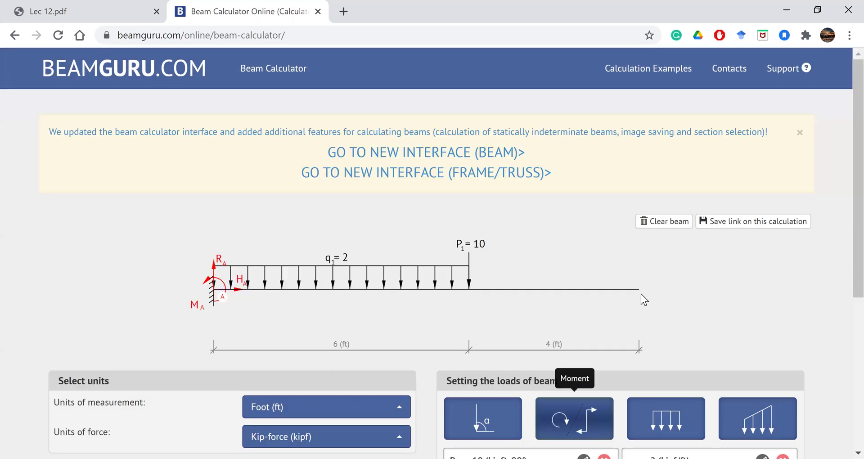
Check the end load of Example 12.2 in the PDF and add an 8 kipf downward point load at 10 ft.
left_click(107, 1)
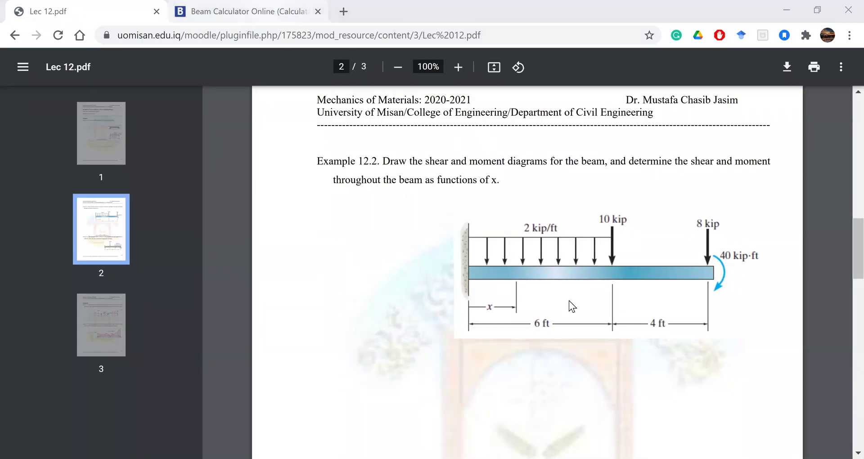
key("ctrl+Tab")
scroll(569, 301, "down", 1)
left_click(493, 371)
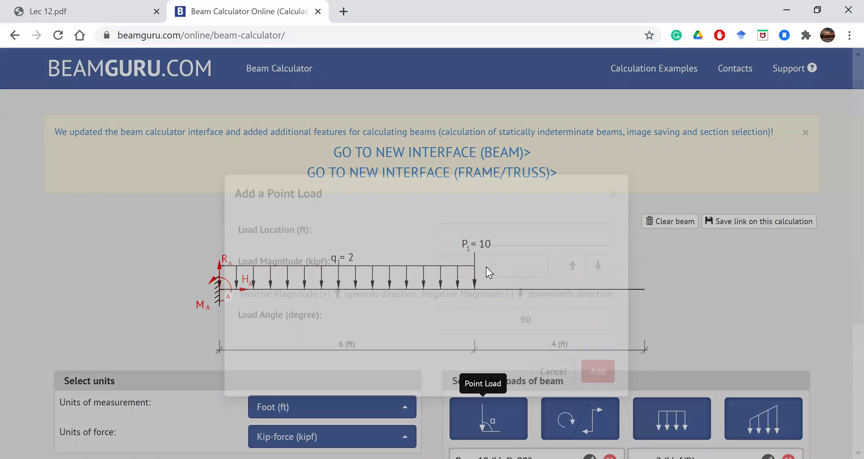
left_click(497, 290)
type("10")
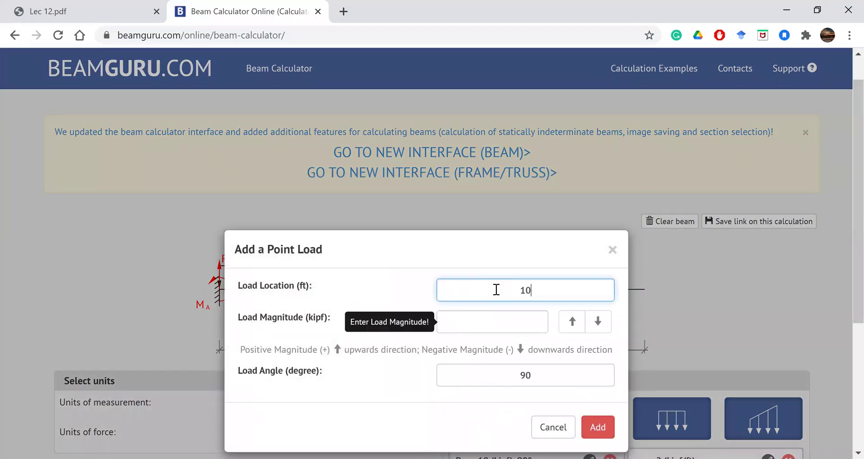
left_click(493, 326)
type("-8")
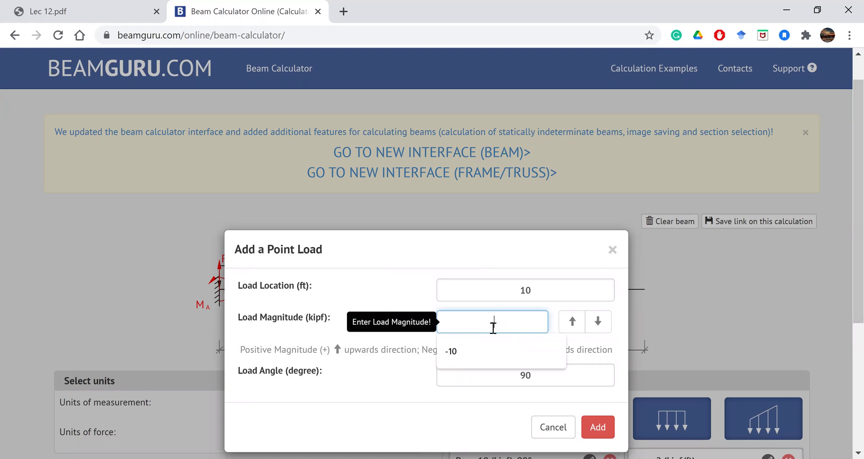
left_click(604, 442)
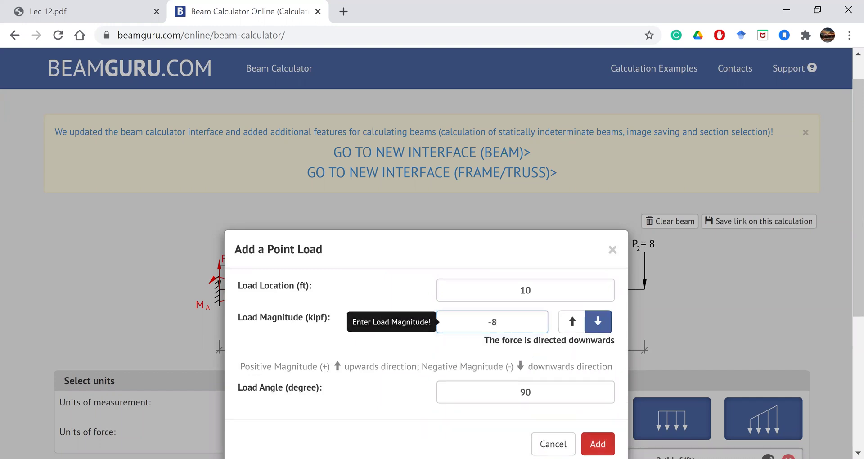
Check the end moment of Example 12.2 in the PDF and add a clockwise 40 kipf*ft bending moment at 10 ft.
left_click(103, 14)
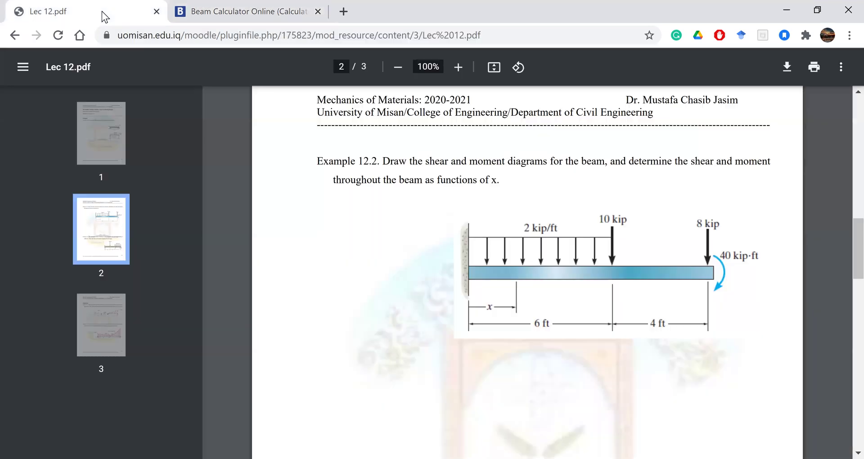
left_click(198, 12)
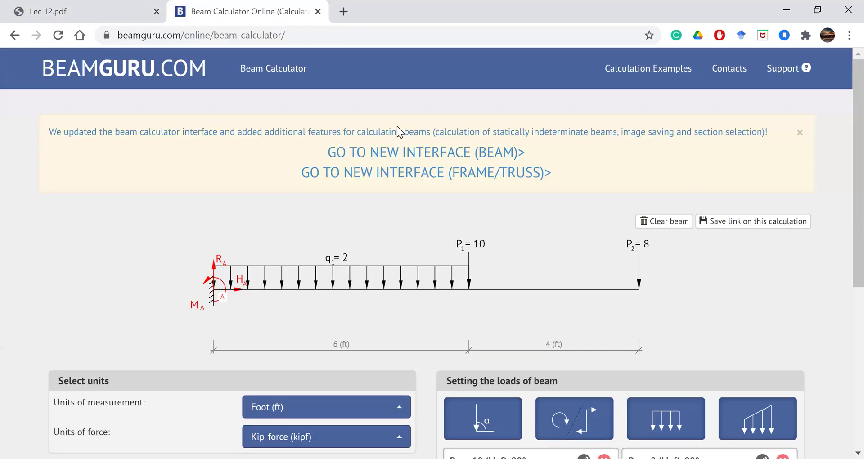
scroll(601, 270, "down", 1)
left_click(576, 393)
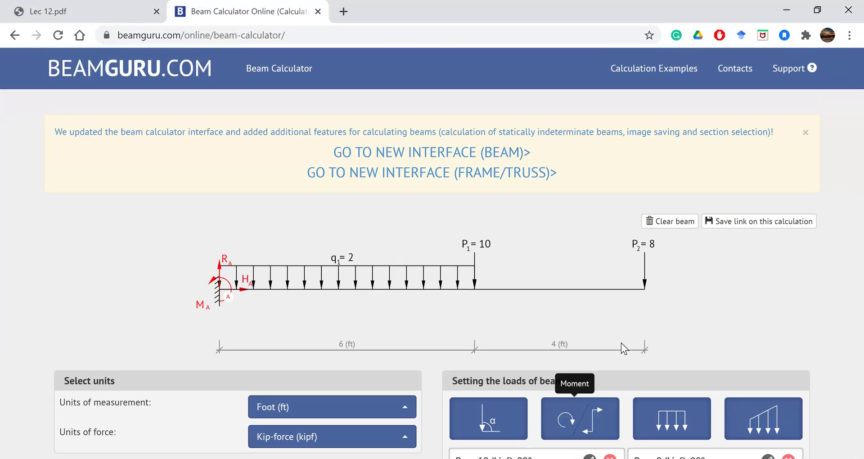
left_click(109, 1)
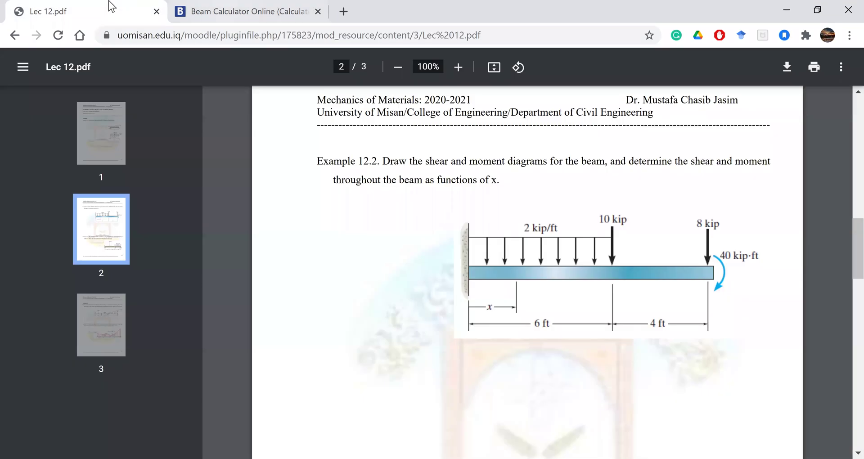
left_click(243, 11)
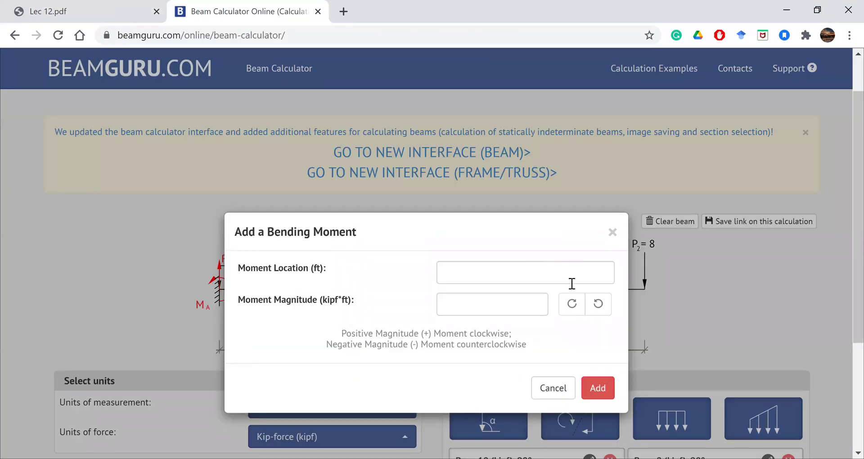
left_click(507, 272)
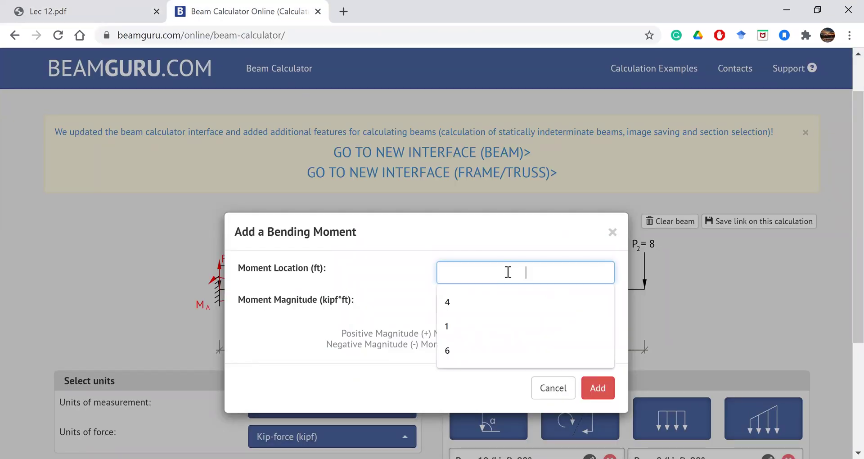
type("10")
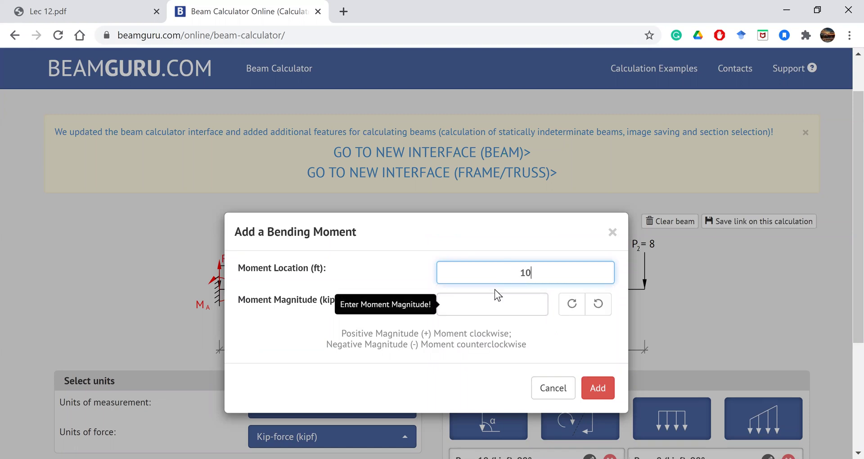
left_click(478, 310)
type("40")
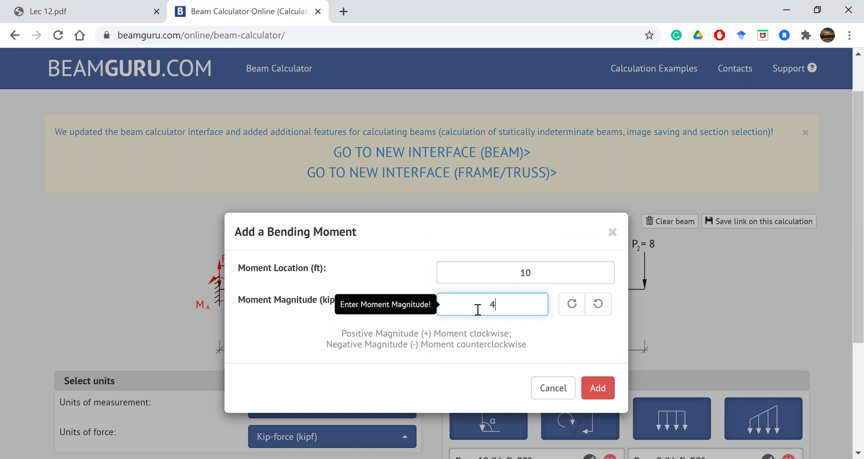
left_click(594, 306)
left_click(572, 304)
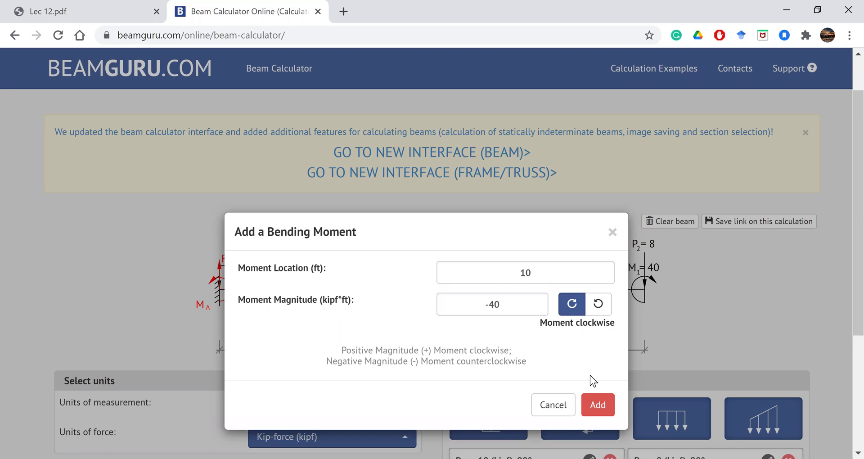
left_click(598, 404)
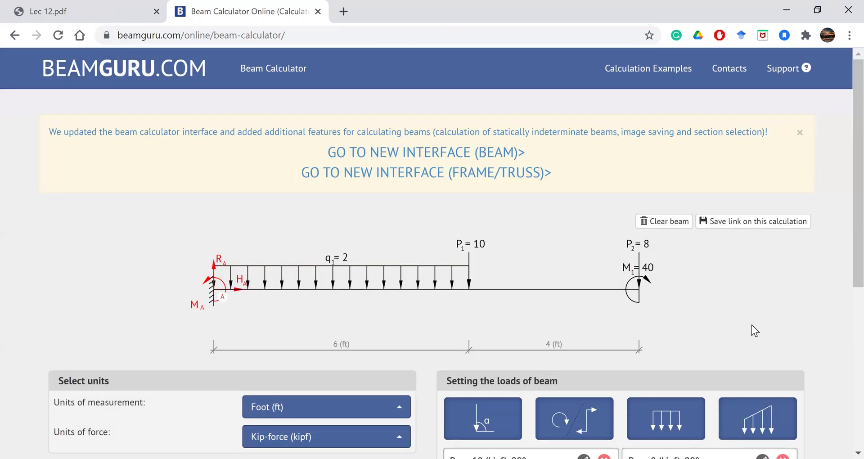
Calculate the cantilever's reactions and diagrams, and review the shear force and bending moment diagrams against the loaded beam.
scroll(752, 326, "down", 2)
scroll(752, 331, "down", 6)
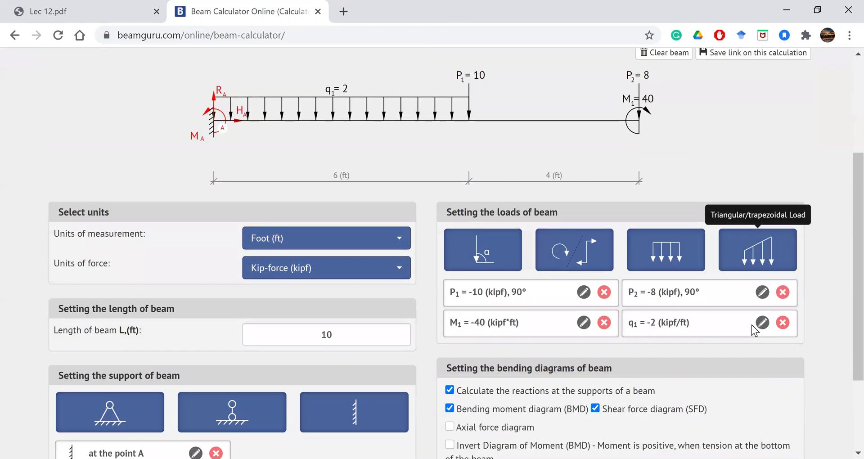
left_click(641, 384)
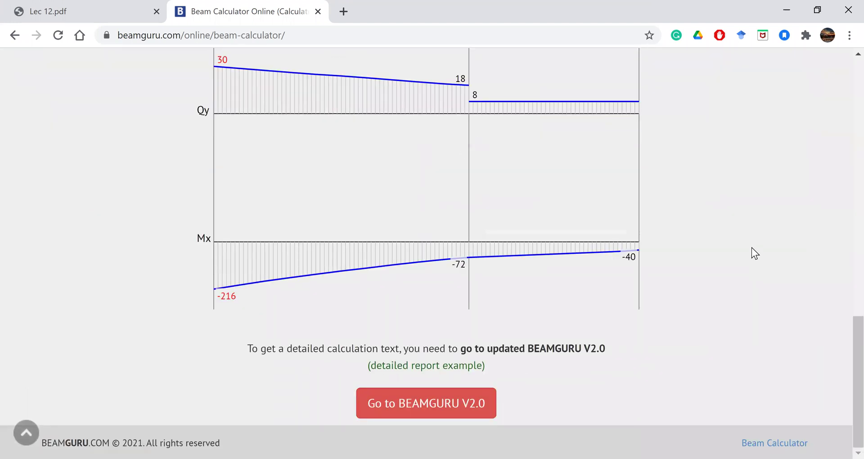
scroll(751, 247, "up", 1)
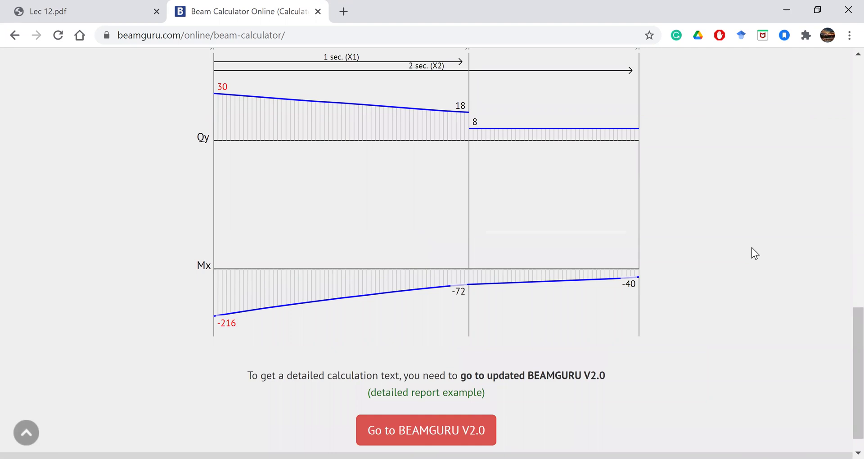
scroll(752, 247, "up", 1)
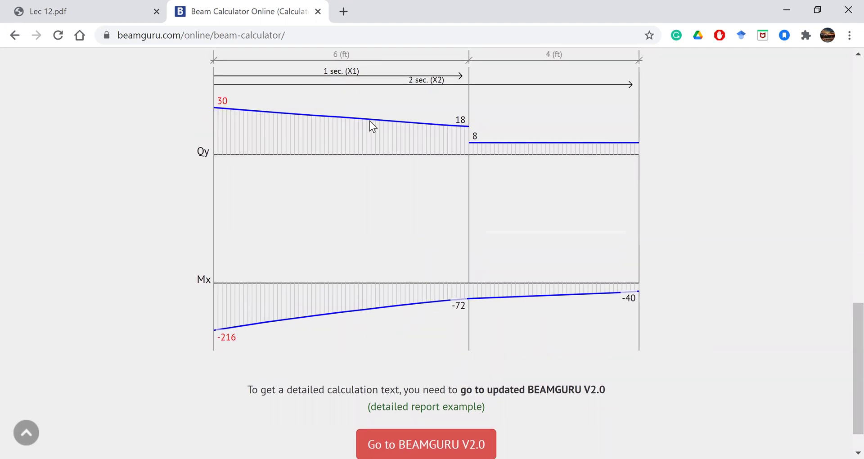
scroll(211, 112, "up", 3)
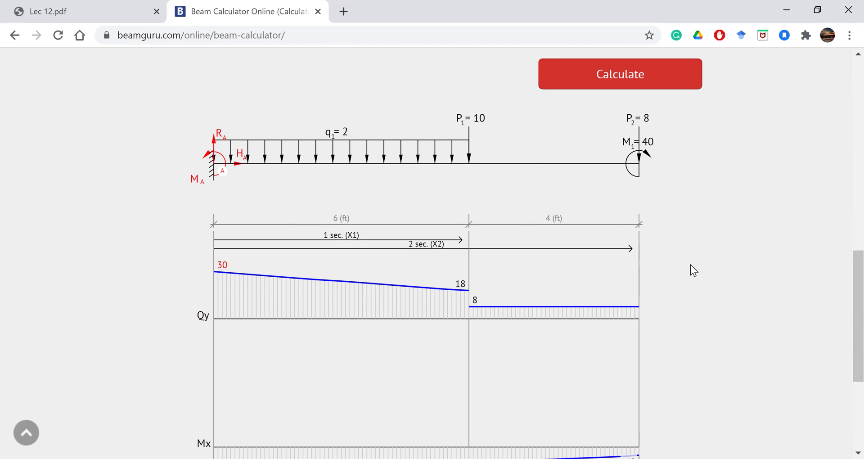
scroll(691, 265, "down", 3)
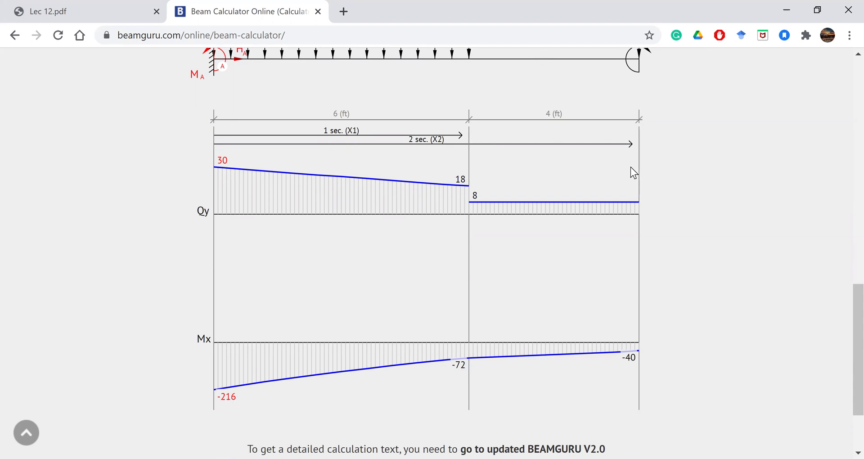
scroll(631, 168, "up", 14)
scroll(634, 173, "up", 3)
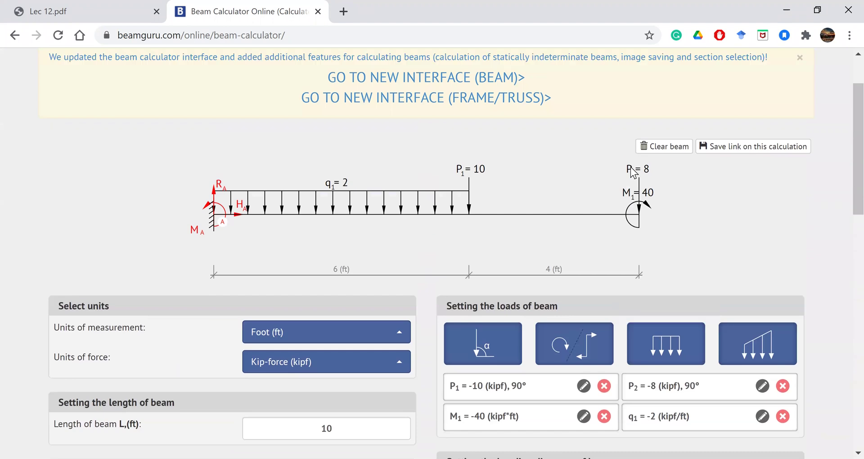
Look through the lecture PDF at Example 12.3 and at assignment Problems 12.1 and 12.2.
left_click(109, 11)
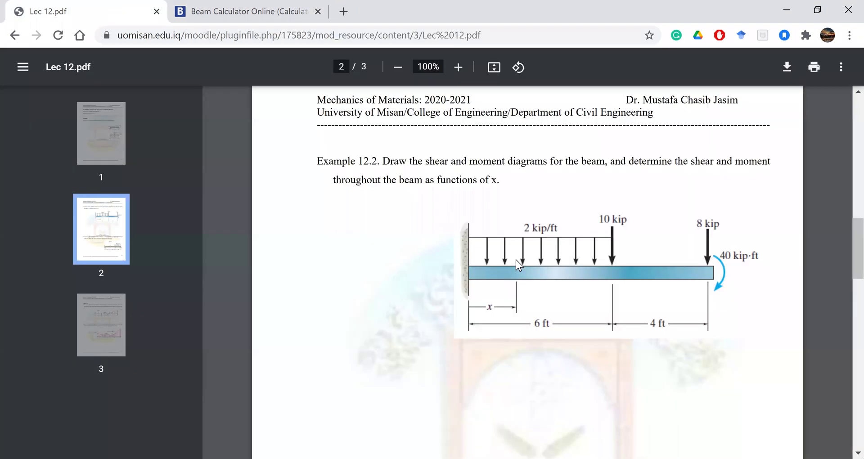
scroll(456, 378, "down", 7)
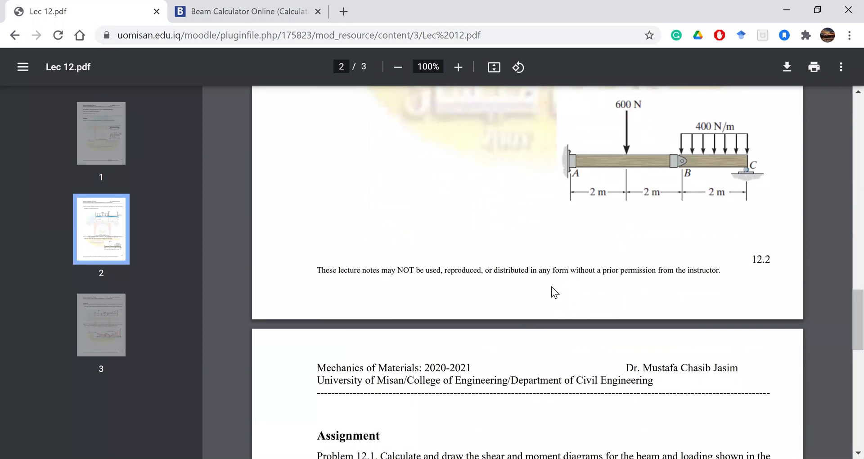
scroll(552, 287, "up", 1)
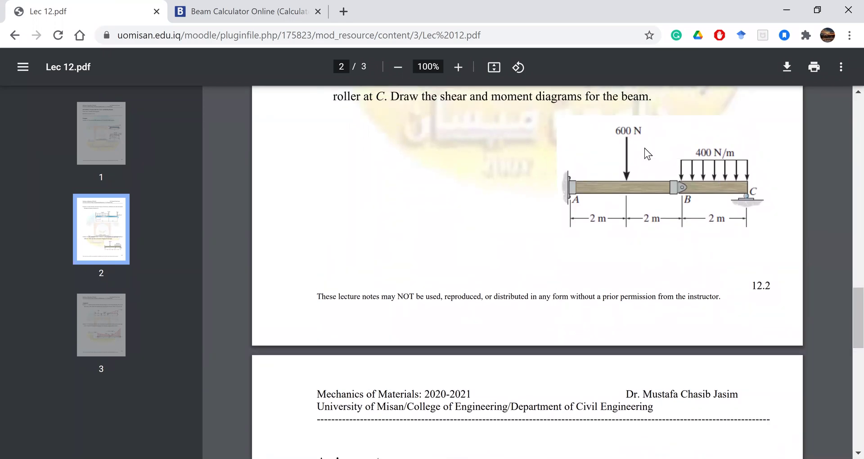
scroll(631, 173, "up", 1)
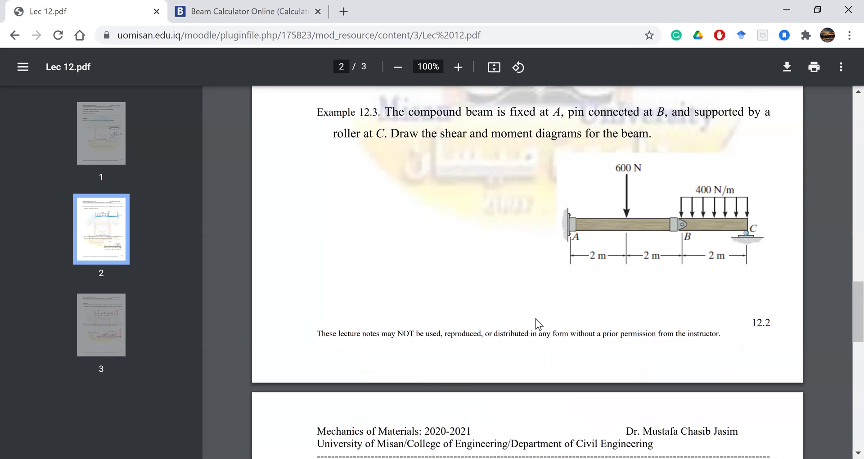
scroll(536, 319, "down", 6)
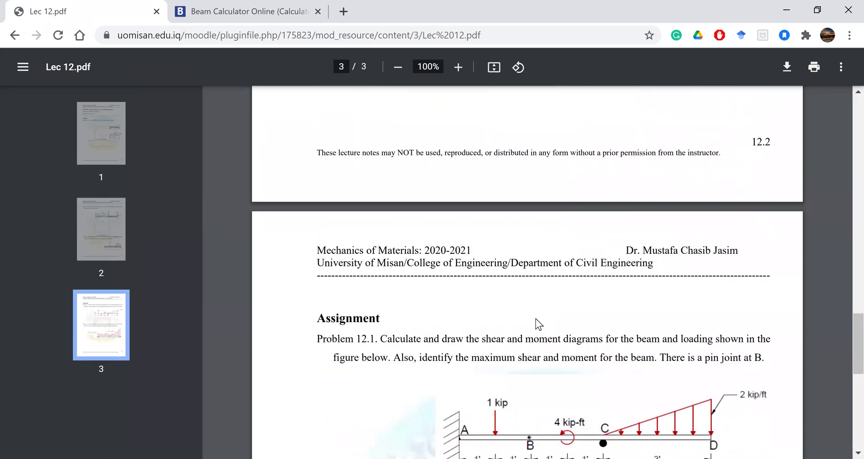
scroll(461, 311, "down", 1)
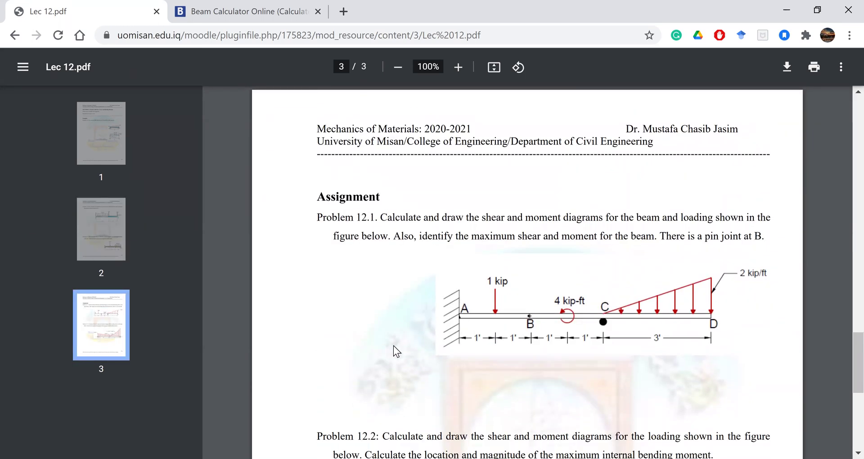
scroll(393, 346, "down", 4)
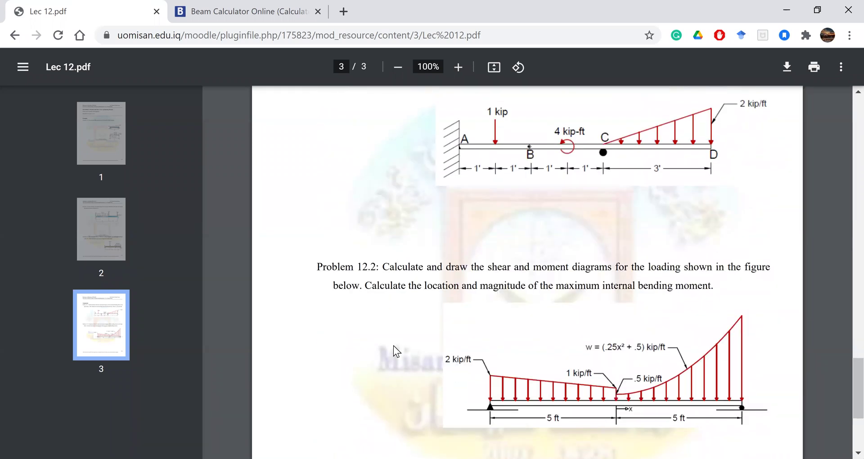